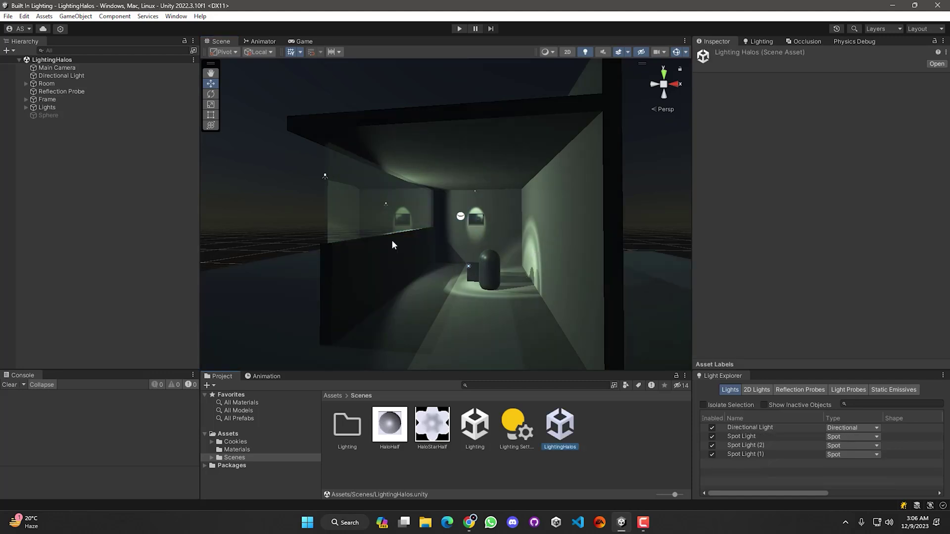
# Add a point light to the scene with its default name
pyautogui.moveTo(392, 242); pyautogui.dragTo(493, 293, button='right')
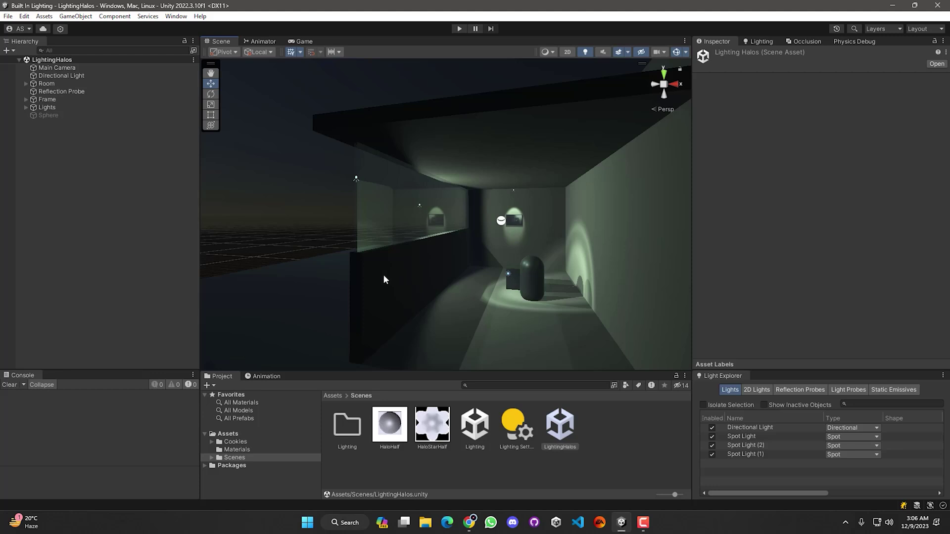
pyautogui.moveTo(423, 300); pyautogui.dragTo(452, 299, button='right')
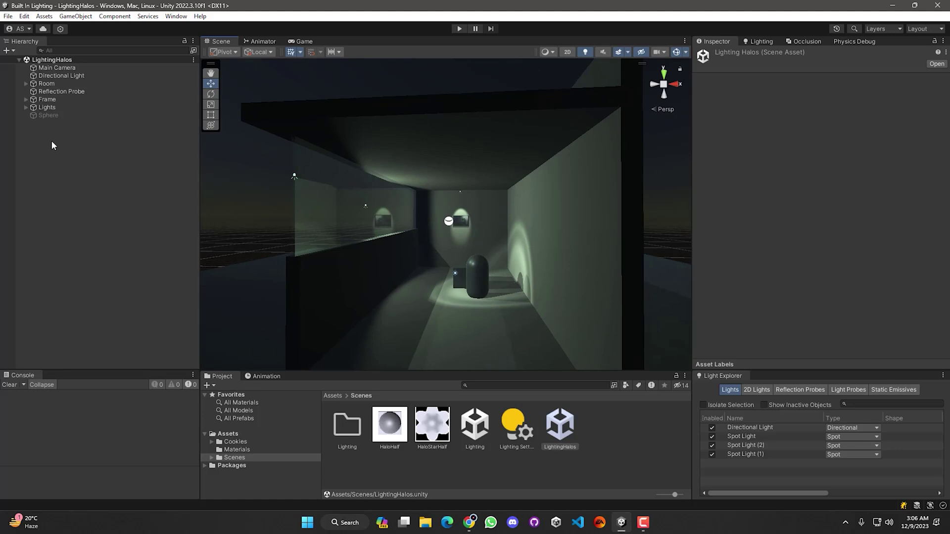
pyautogui.click(108, 199)
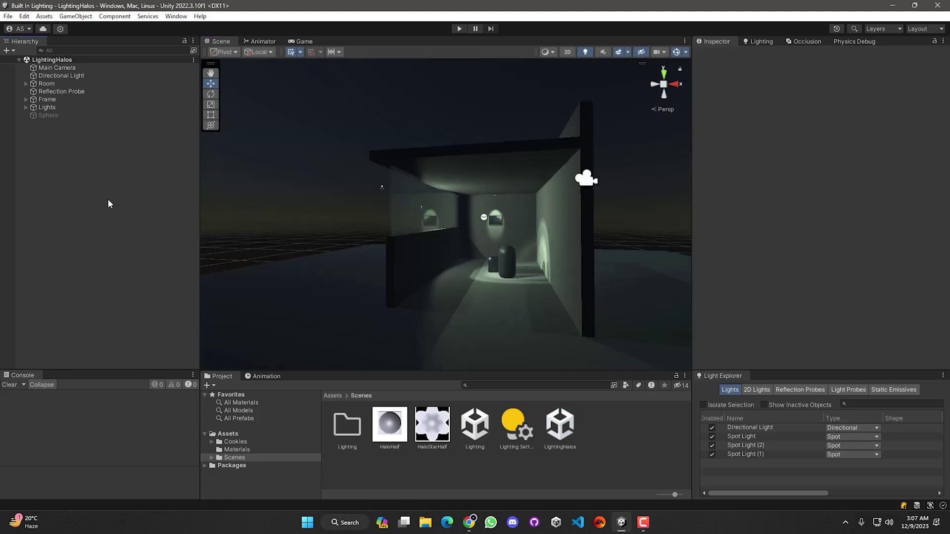
pyautogui.rightClick(33, 140)
pyautogui.moveTo(107, 315)
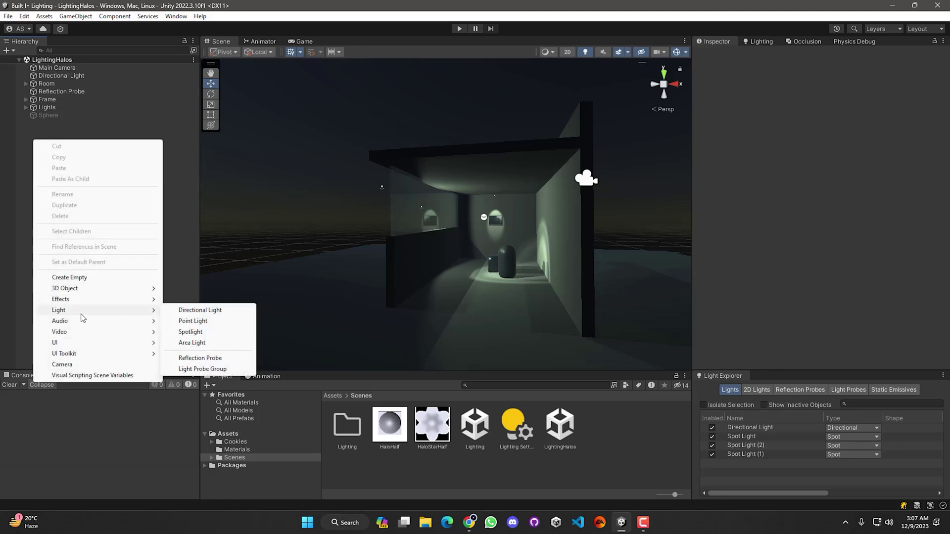
pyautogui.click(202, 323)
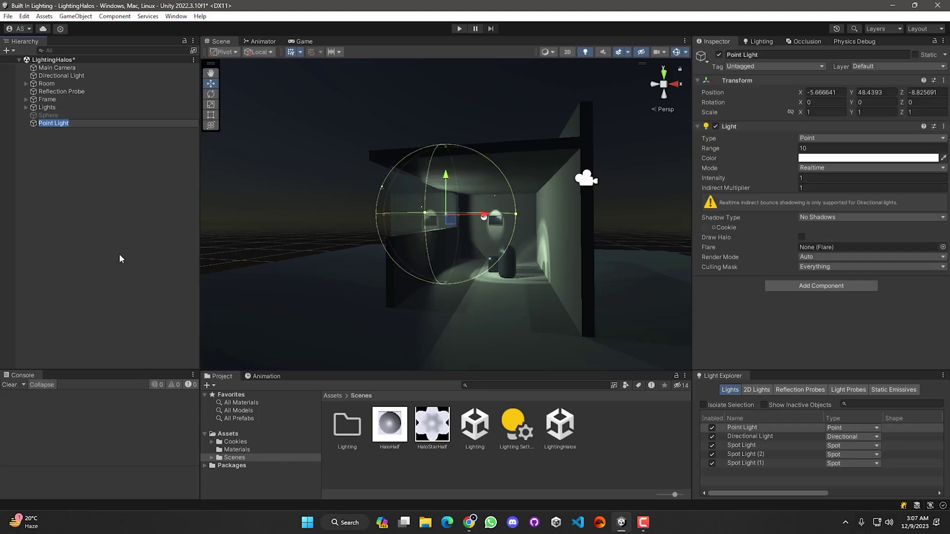
pyautogui.click(83, 226)
# Move the point light along the X axis to about 0.16 so it sits inside the room
pyautogui.moveTo(371, 286)
pyautogui.mouseDown(button='right')
pyautogui.moveTo(392, 282)
pyautogui.moveTo(325, 265)
pyautogui.moveTo(381, 274)
pyautogui.mouseUp(button='right')
pyautogui.click(462, 241)
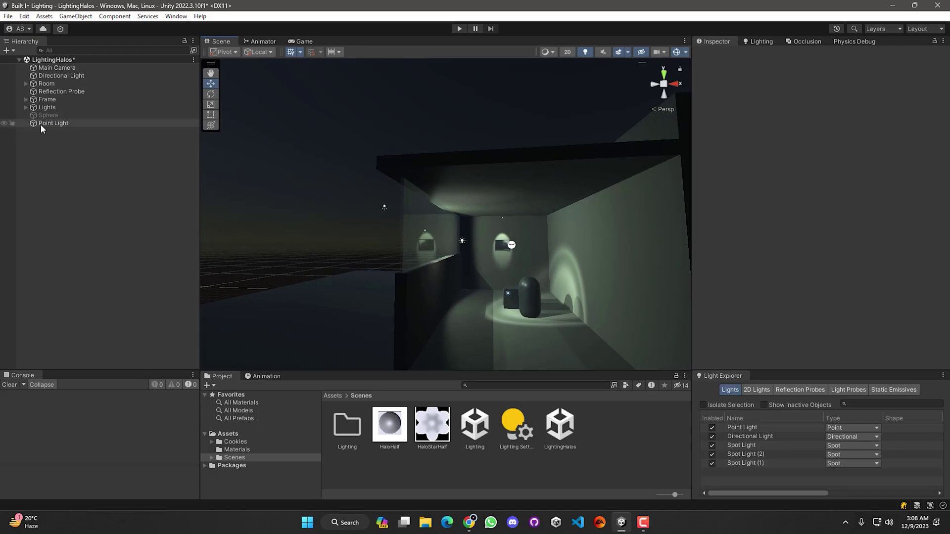
pyautogui.moveTo(486, 245); pyautogui.dragTo(551, 255)
pyautogui.moveTo(482, 283)
pyautogui.mouseDown(button='right')
pyautogui.moveTo(566, 290)
pyautogui.moveTo(644, 280)
pyautogui.moveTo(490, 290)
pyautogui.mouseUp(button='right')
# Set the point light's range to 5 and enable Draw Halo
pyautogui.click(807, 149)
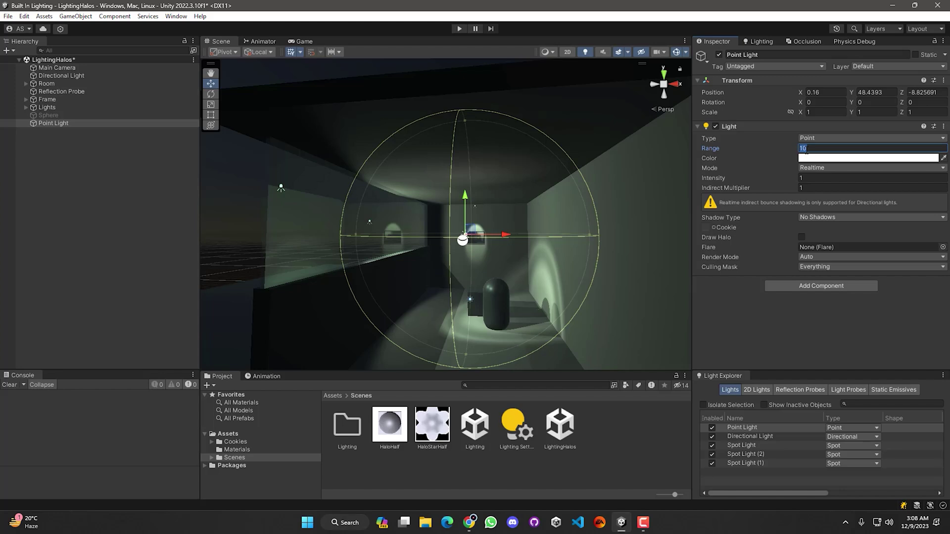
pyautogui.write('5')
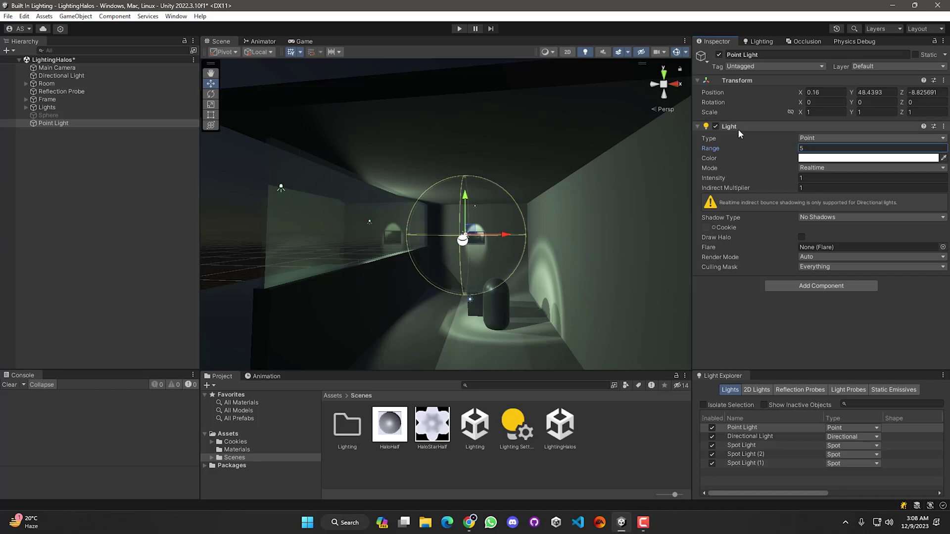
pyautogui.moveTo(499, 290); pyautogui.dragTo(417, 291, button='right')
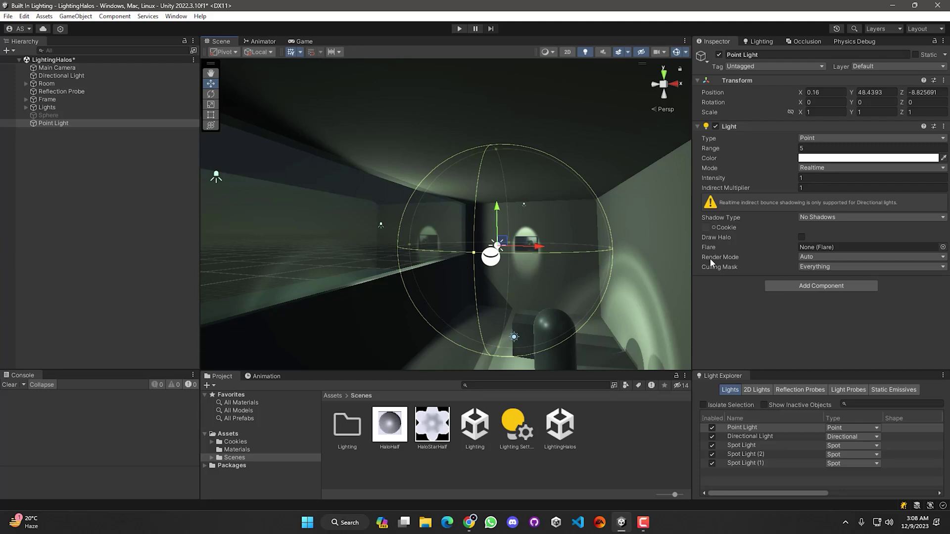
pyautogui.click(802, 238)
pyautogui.moveTo(434, 293); pyautogui.dragTo(497, 262, button='right')
# Raise the Halo Strength to 1 in the environment lighting settings
pyautogui.click(758, 43)
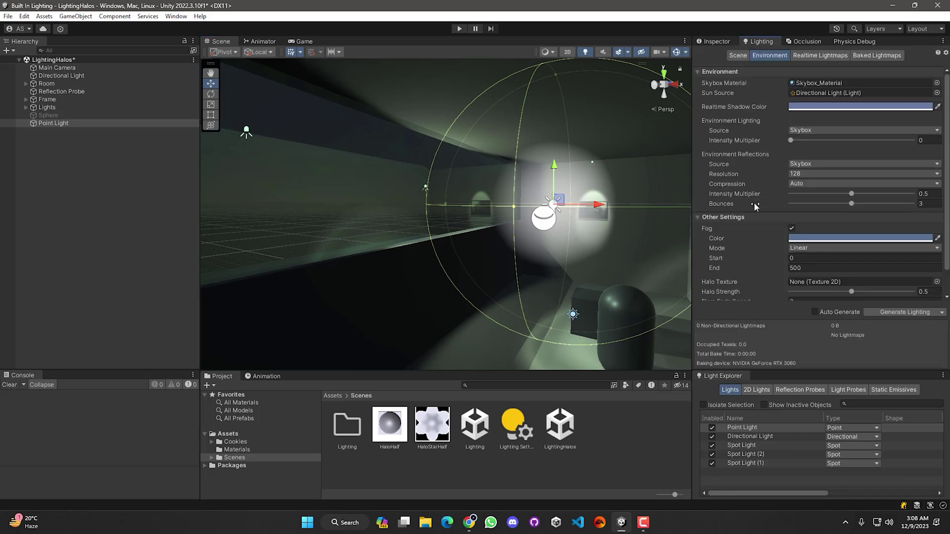
pyautogui.scroll(-2, 754, 203)
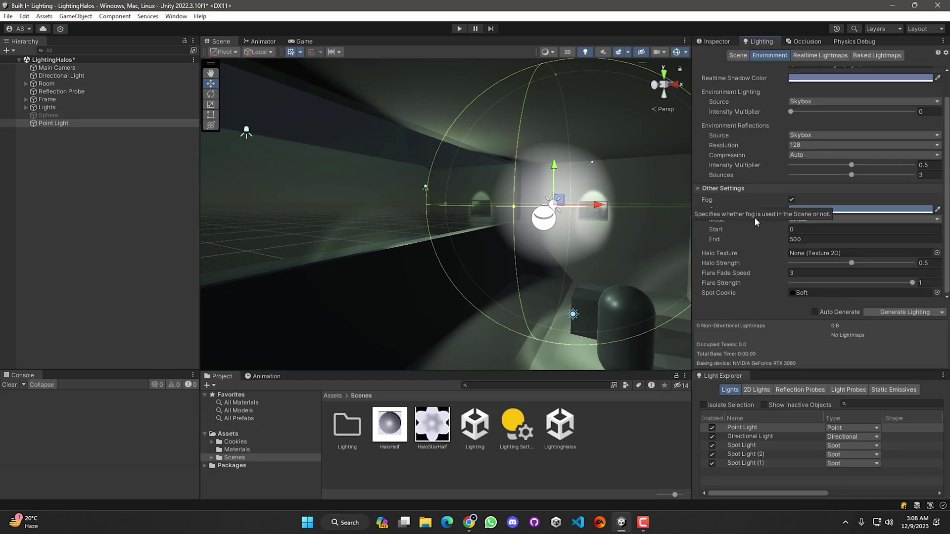
pyautogui.click(851, 263)
pyautogui.moveTo(852, 262); pyautogui.dragTo(915, 269)
pyautogui.moveTo(458, 240); pyautogui.dragTo(491, 229, button='right')
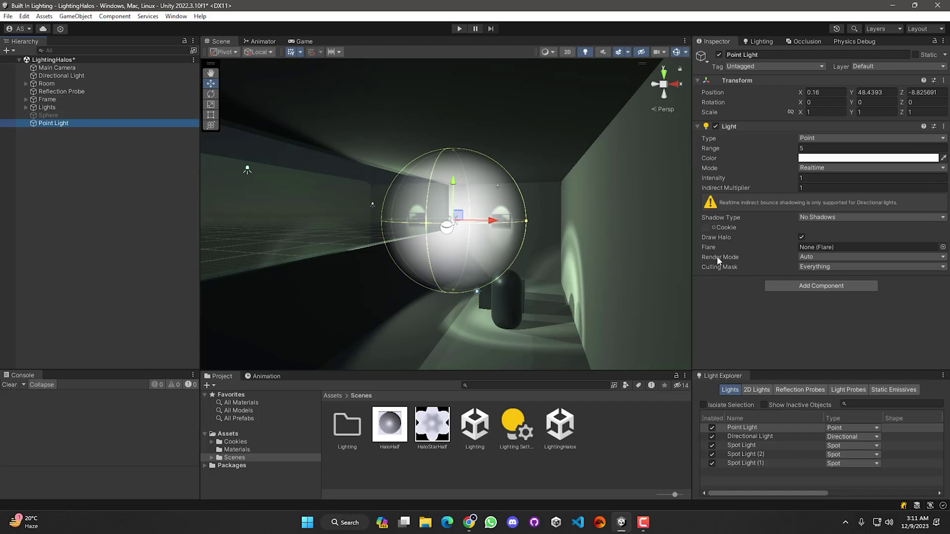
# Disable Draw Halo on the point light and add a separate Halo component to it
pyautogui.click(801, 236)
pyautogui.click(802, 237)
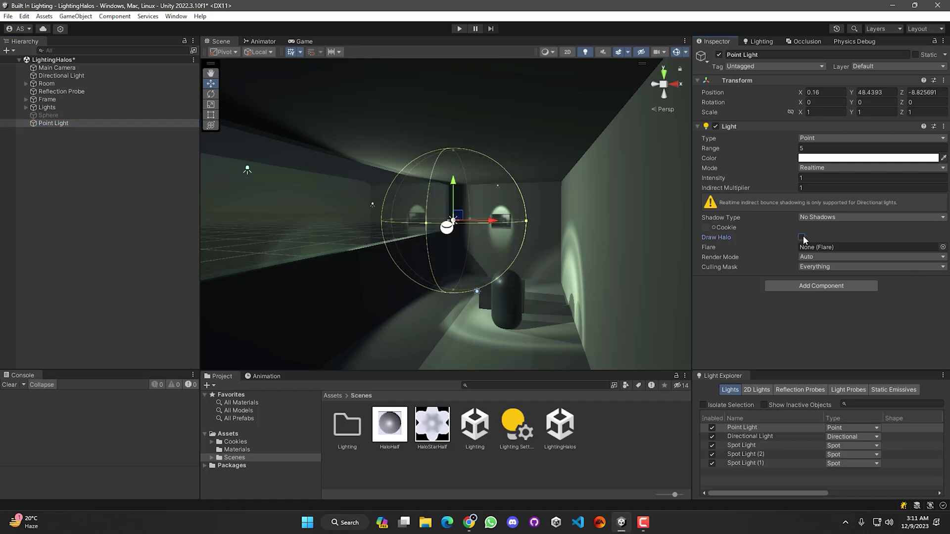
pyautogui.click(814, 286)
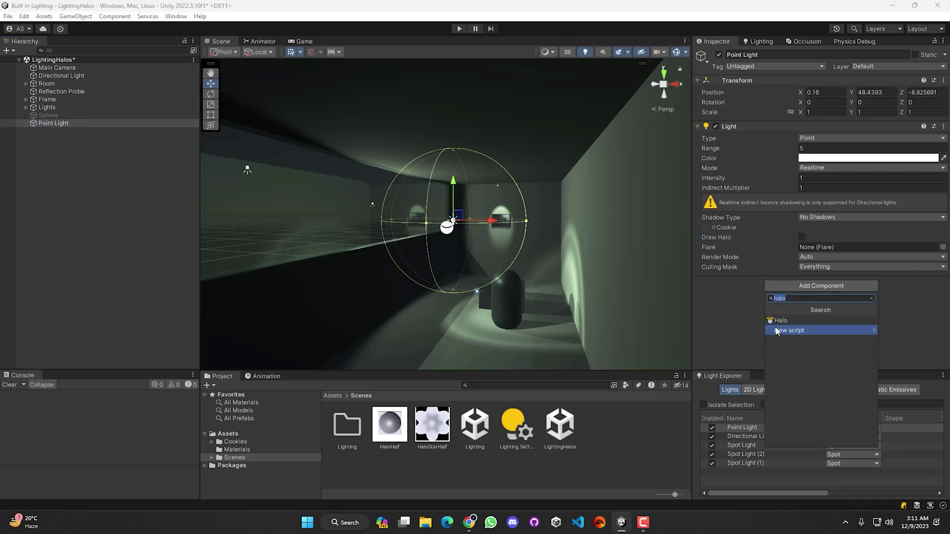
pyautogui.click(797, 299)
pyautogui.press('BackSpace')
pyautogui.press('BackSpace')
pyautogui.press('BackSpace')
pyautogui.press('BackSpace')
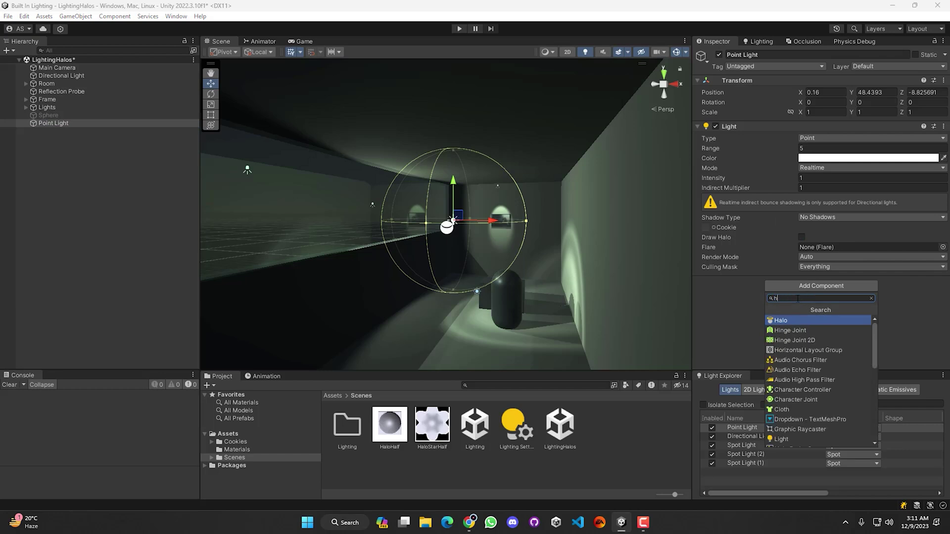
pyautogui.write('halo')
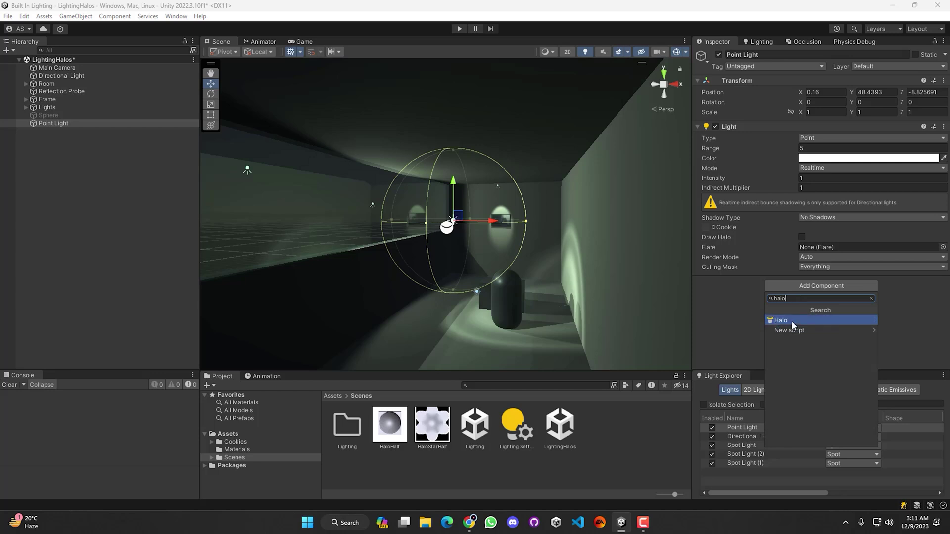
pyautogui.click(792, 321)
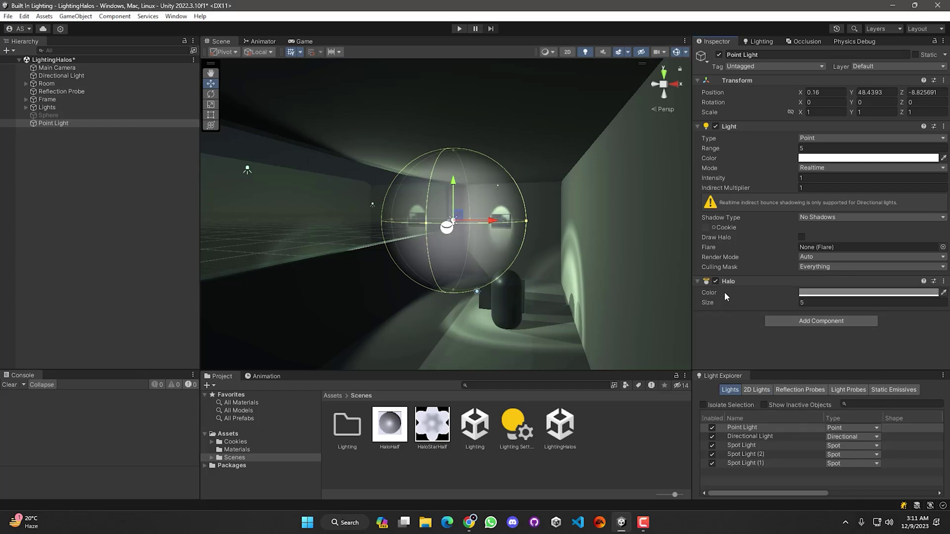
# Set the Halo component's size to about 6.65 and its color to dark red
pyautogui.moveTo(507, 275); pyautogui.dragTo(547, 276, button='right')
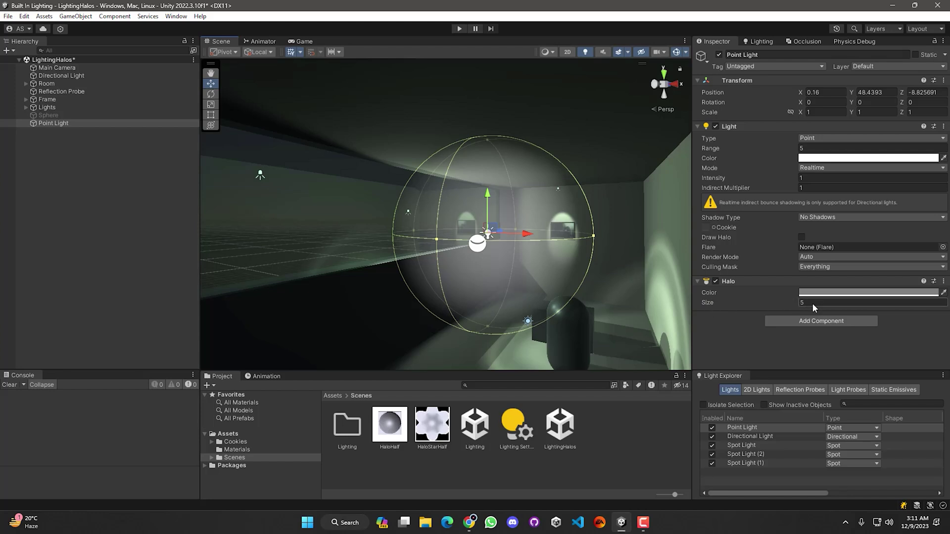
pyautogui.moveTo(796, 304)
pyautogui.mouseDown()
pyautogui.moveTo(864, 301)
pyautogui.moveTo(806, 303)
pyautogui.mouseUp()
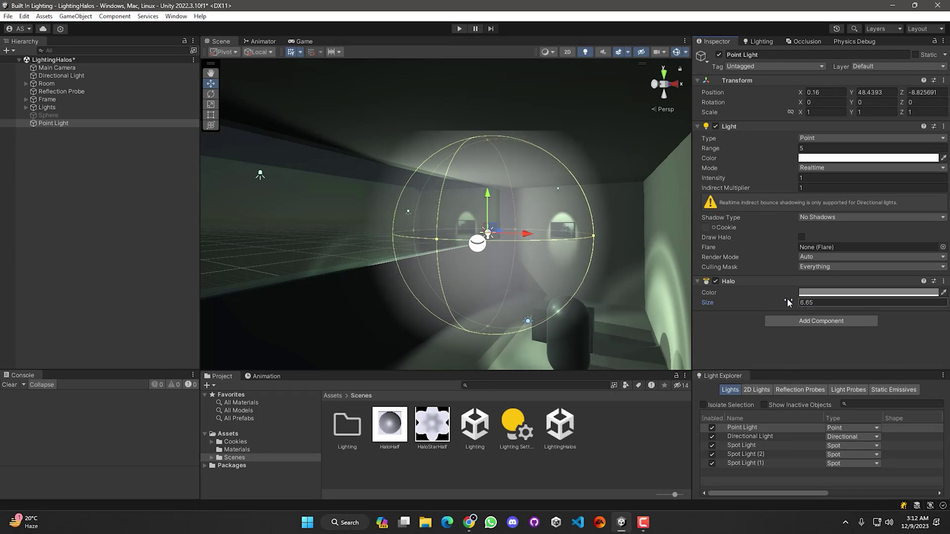
pyautogui.click(818, 295)
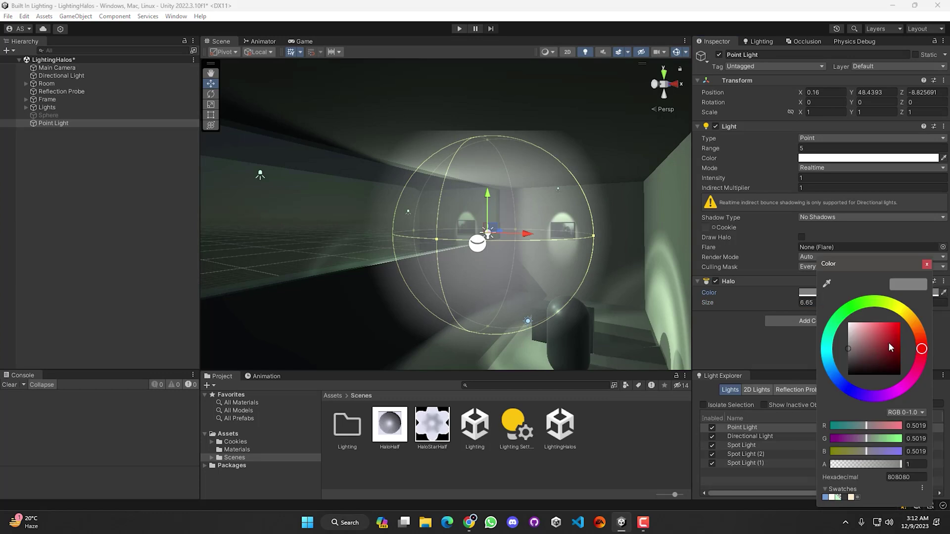
pyautogui.moveTo(888, 341); pyautogui.dragTo(893, 348)
pyautogui.click(133, 282)
pyautogui.moveTo(345, 294); pyautogui.dragTo(380, 288, button='right')
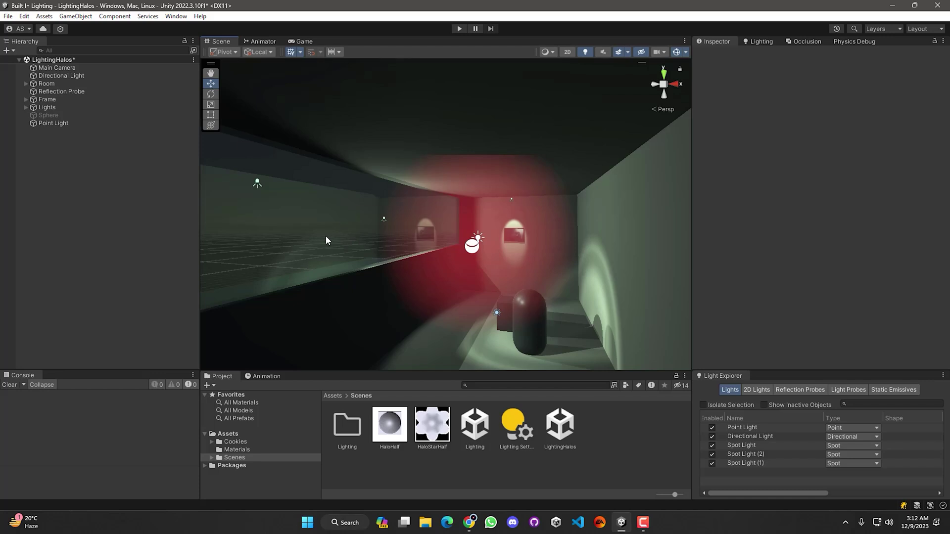
pyautogui.moveTo(320, 237); pyautogui.dragTo(357, 238, button='right')
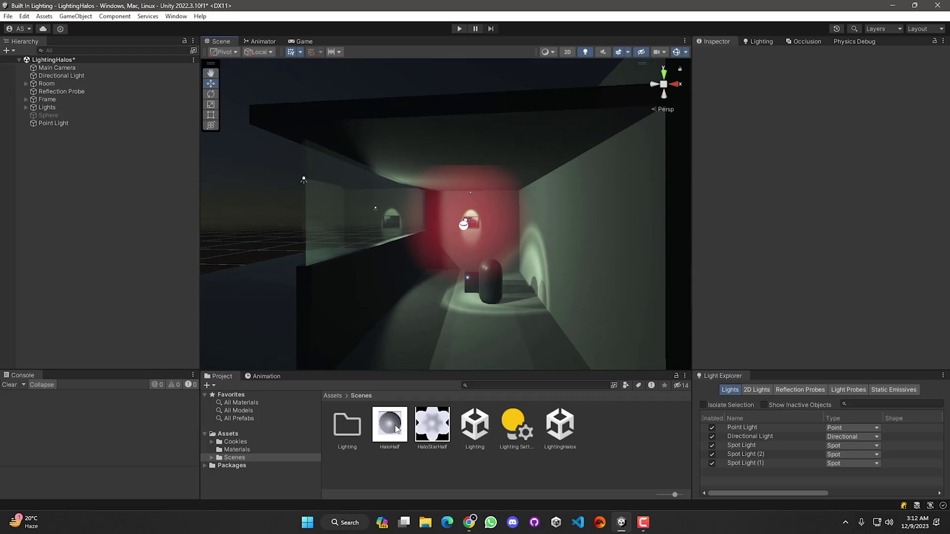
# Change the HaloHalf texture's type to Sprite (2D and UI) and apply the import settings
pyautogui.click(395, 428)
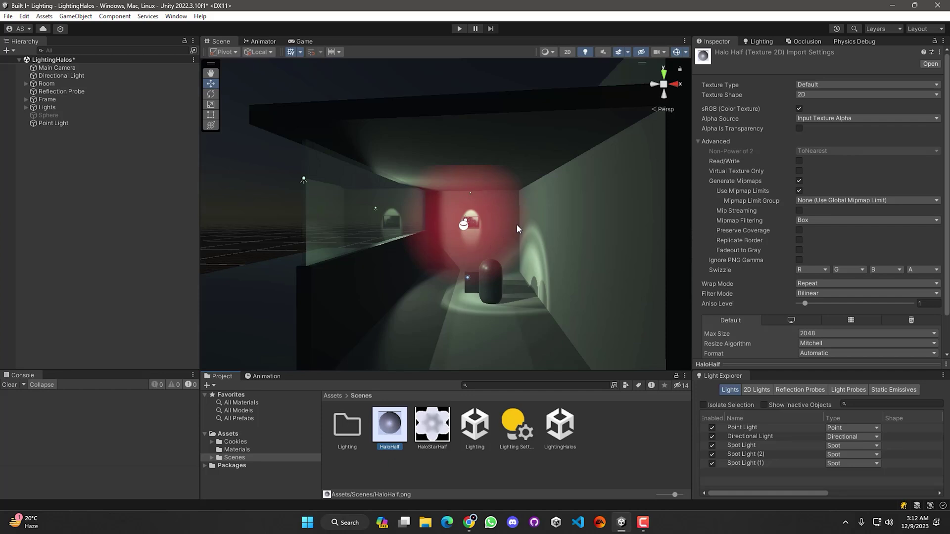
pyautogui.click(391, 469)
pyautogui.click(393, 428)
pyautogui.click(812, 85)
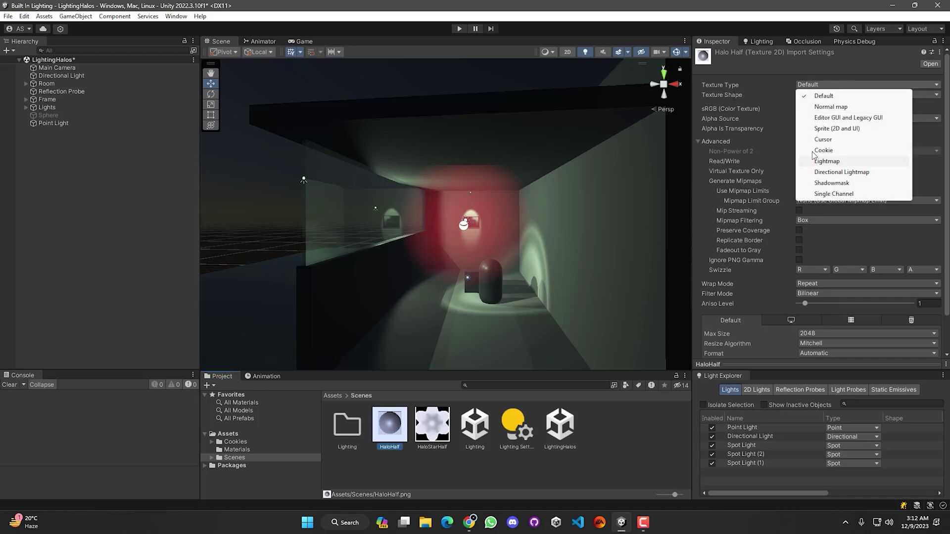
pyautogui.click(824, 129)
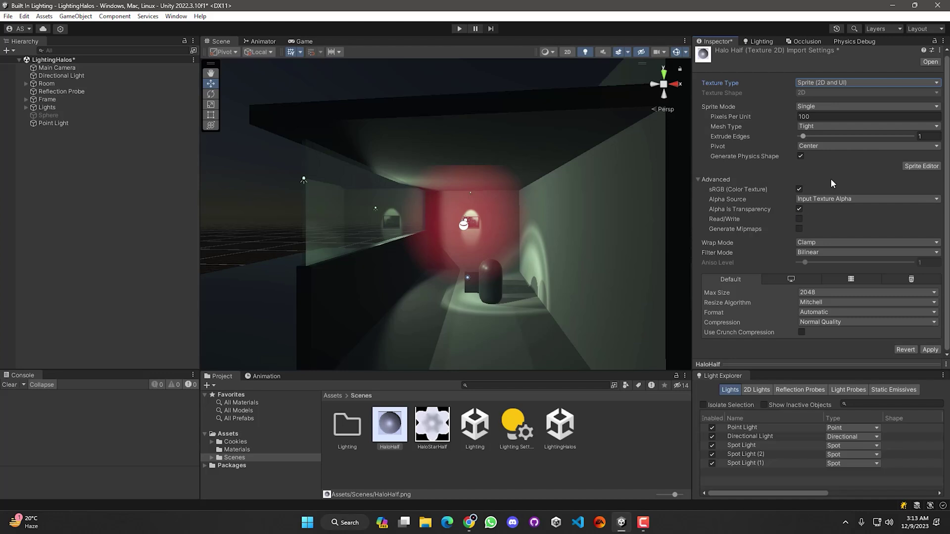
pyautogui.click(929, 350)
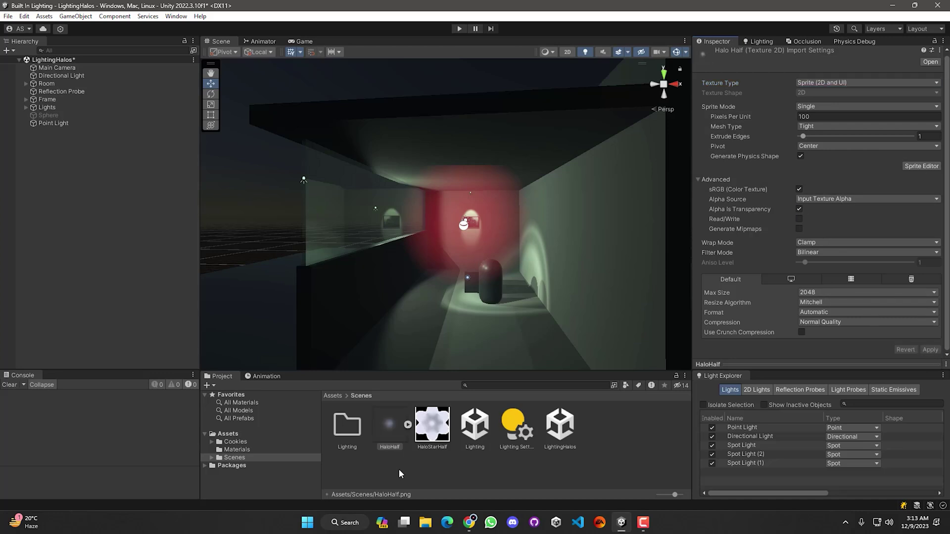
pyautogui.click(392, 431)
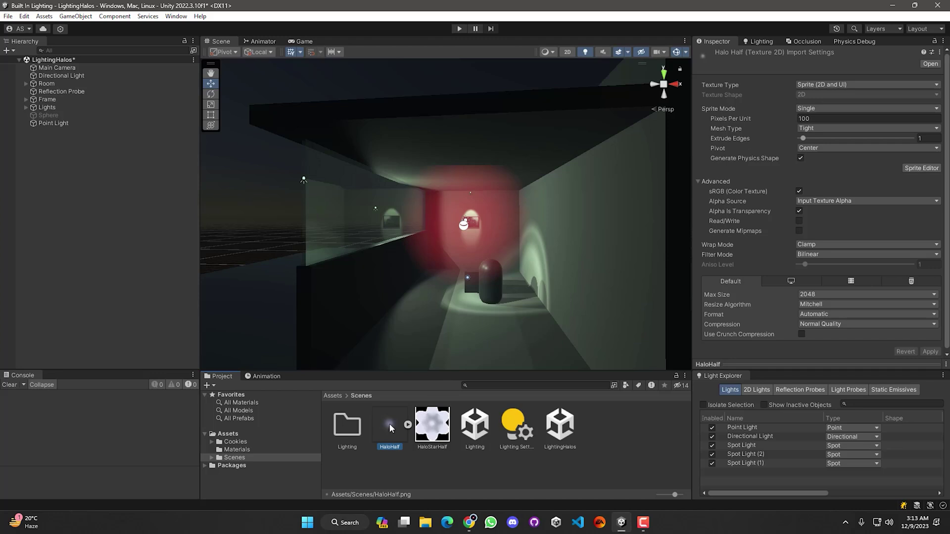
# Assign HaloHalf as the Halo Texture in the environment lighting settings
pyautogui.moveTo(448, 212); pyautogui.dragTo(527, 309, button='right')
pyautogui.click(764, 41)
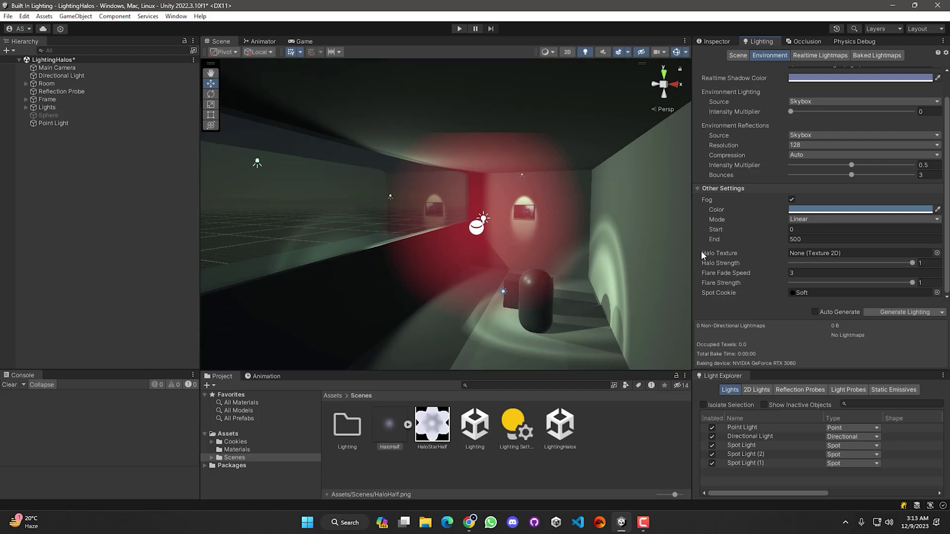
pyautogui.moveTo(390, 425); pyautogui.dragTo(811, 253)
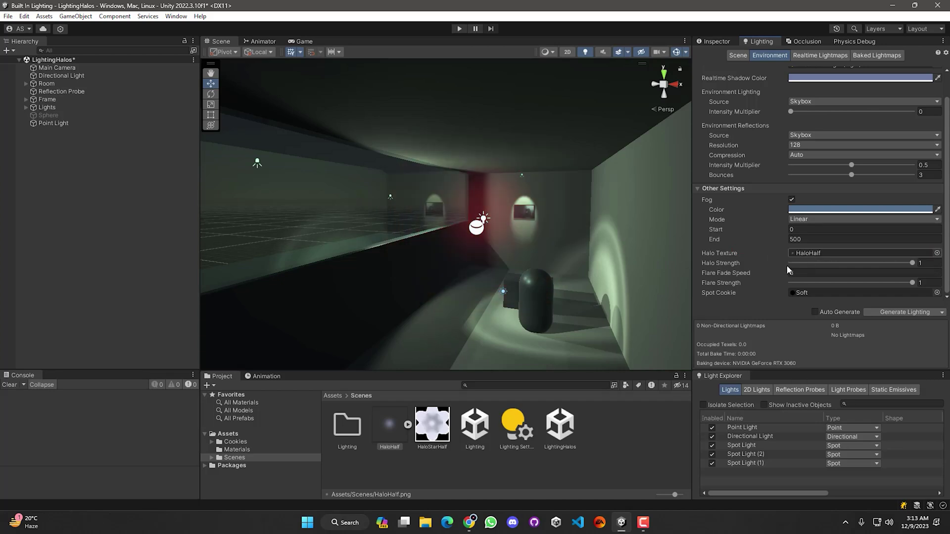
pyautogui.moveTo(592, 269); pyautogui.dragTo(626, 255, button='right')
pyautogui.moveTo(559, 264); pyautogui.dragTo(771, 267, button='right')
# Increase the size of the point light's Halo component to about 8.45
pyautogui.hotkey('ctrl', '3')
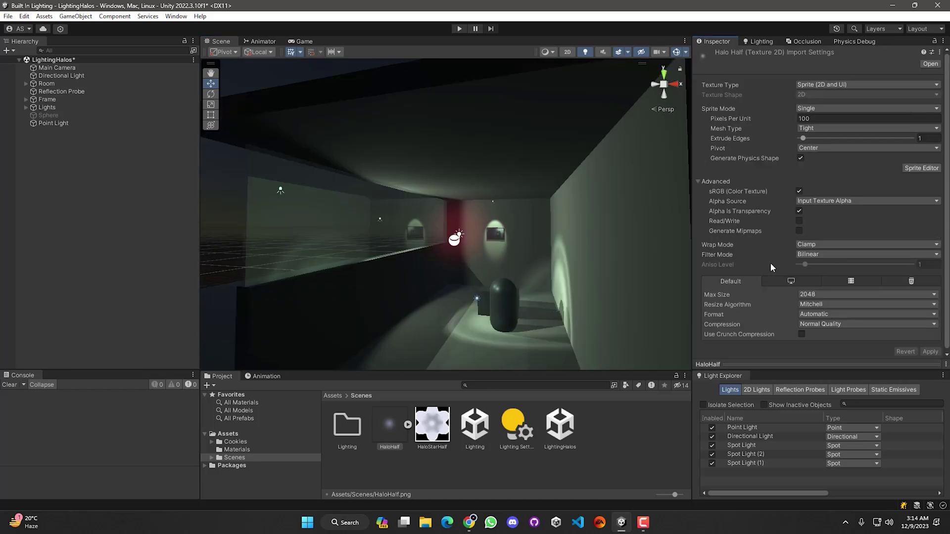
pyautogui.click(52, 123)
pyautogui.moveTo(797, 302)
pyautogui.mouseDown()
pyautogui.moveTo(814, 303)
pyautogui.moveTo(805, 316)
pyautogui.mouseUp()
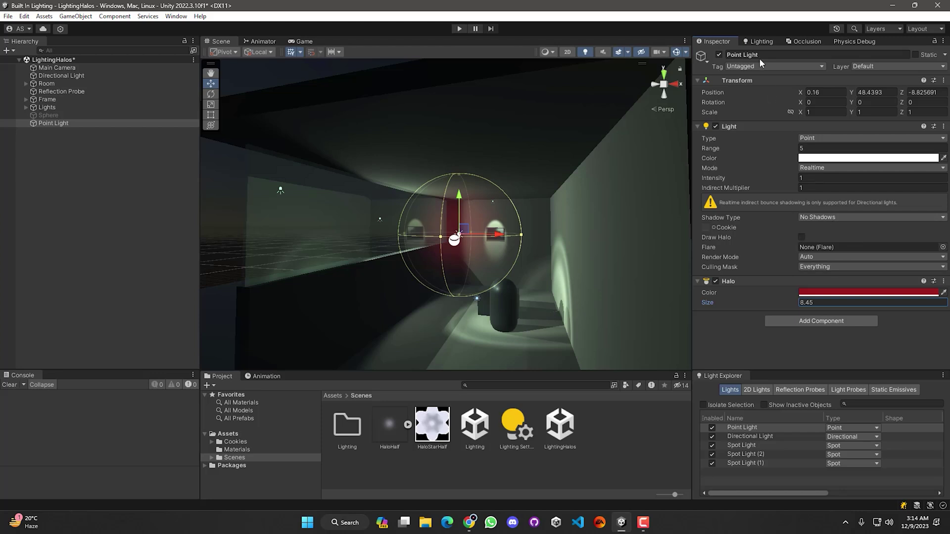
# Disable the point light's Halo component and enable Draw Halo on the light itself
pyautogui.click(762, 42)
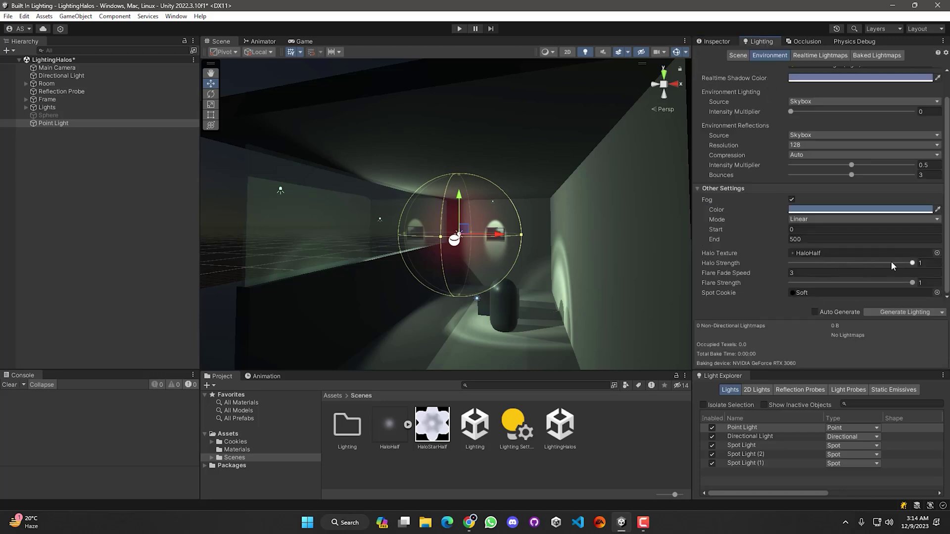
pyautogui.click(716, 42)
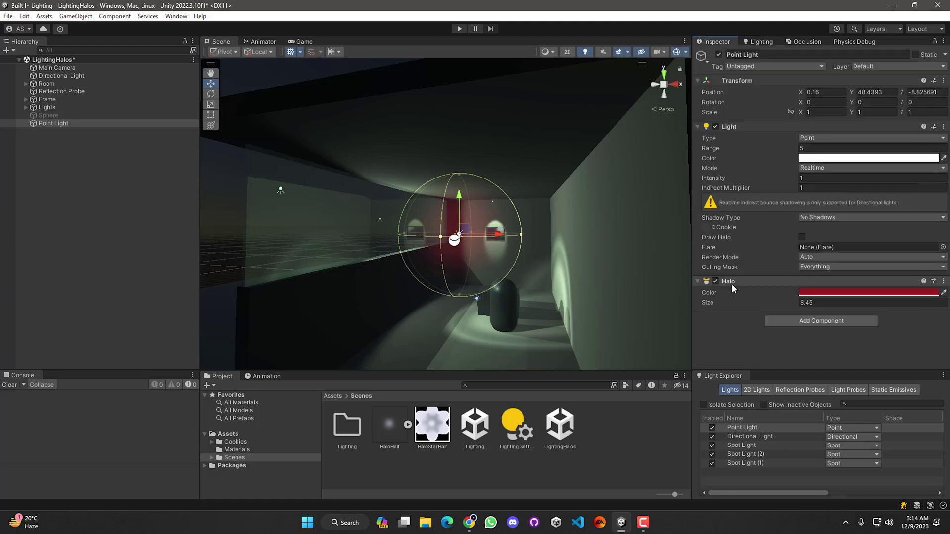
pyautogui.click(716, 281)
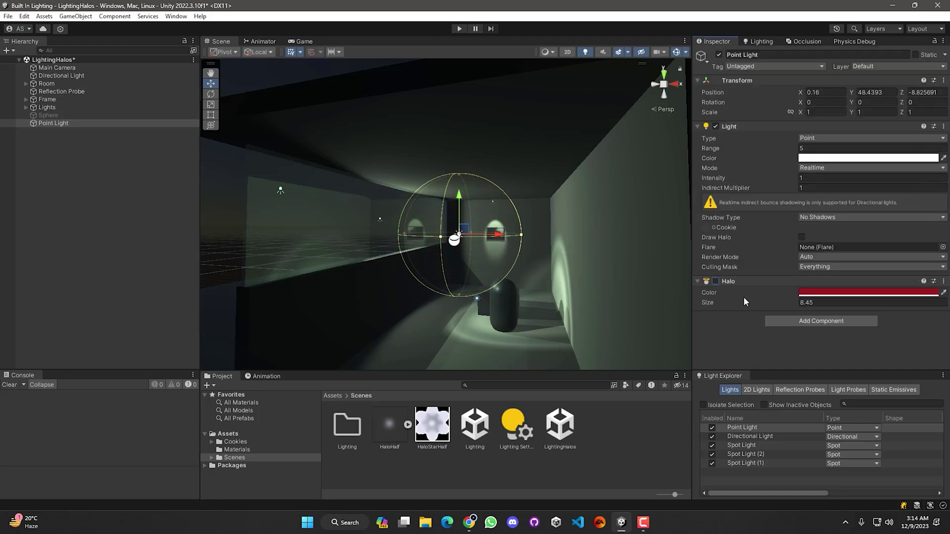
pyautogui.click(802, 238)
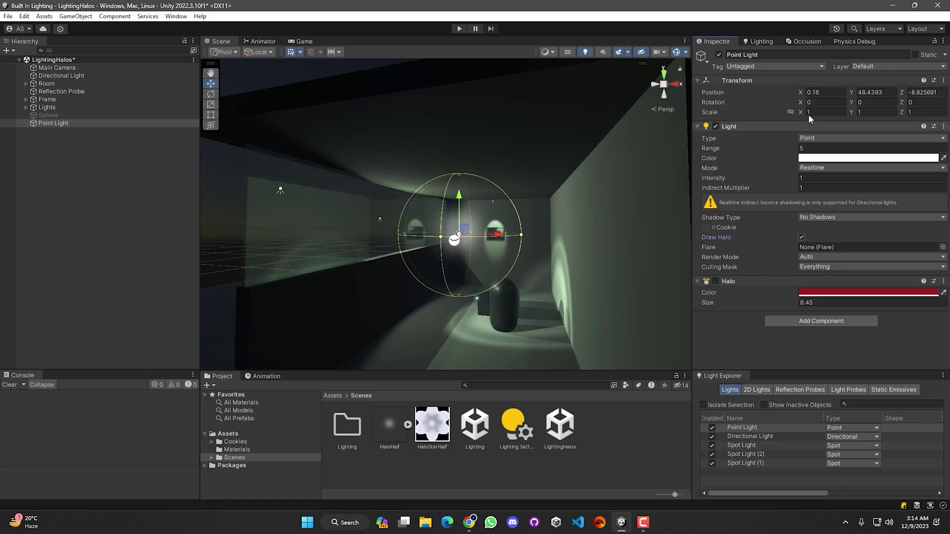
# Try out the Halo Strength setting in the environment lighting settings
pyautogui.click(761, 43)
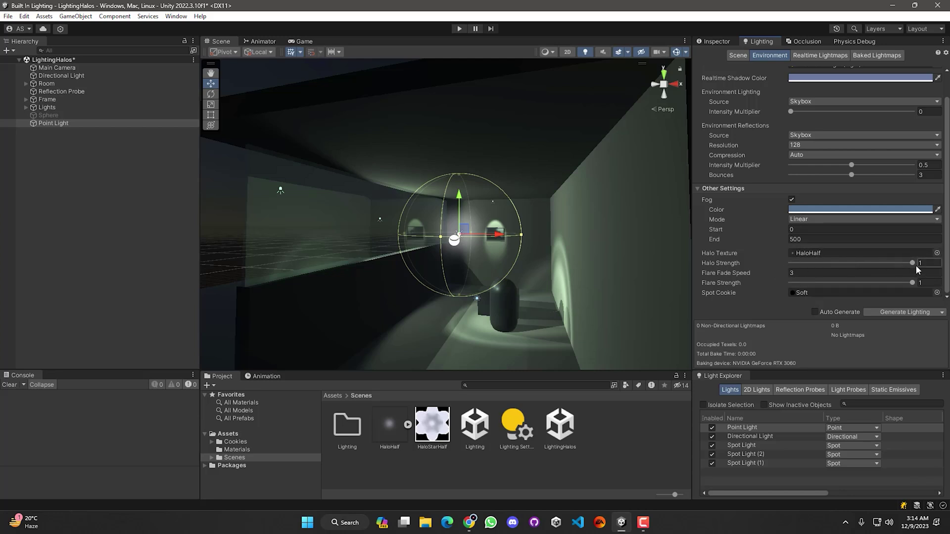
pyautogui.moveTo(912, 263)
pyautogui.mouseDown()
pyautogui.moveTo(873, 267)
pyautogui.moveTo(902, 264)
pyautogui.moveTo(836, 253)
pyautogui.moveTo(925, 258)
pyautogui.mouseUp()
pyautogui.click(714, 41)
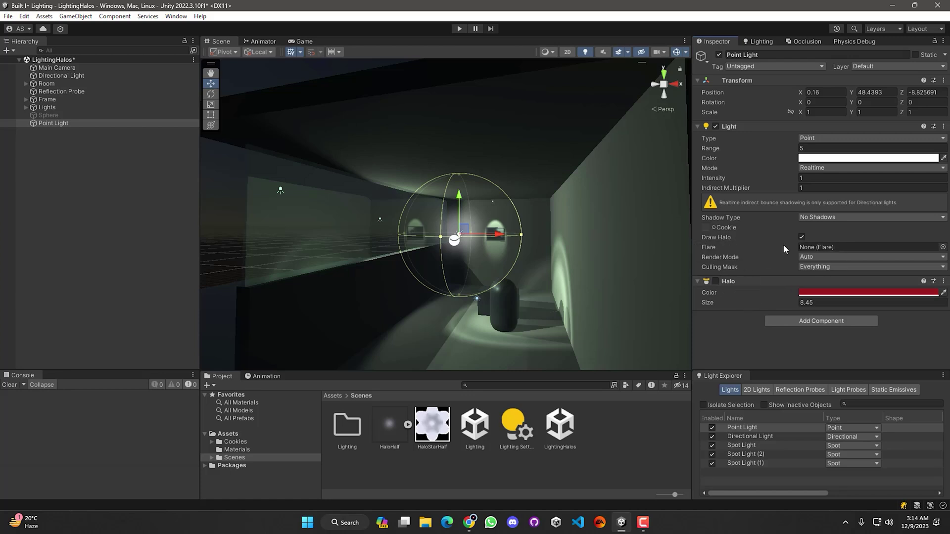
# Switch the point light from Draw Halo back to its Halo component and change the halo color to green
pyautogui.click(802, 238)
pyautogui.click(715, 281)
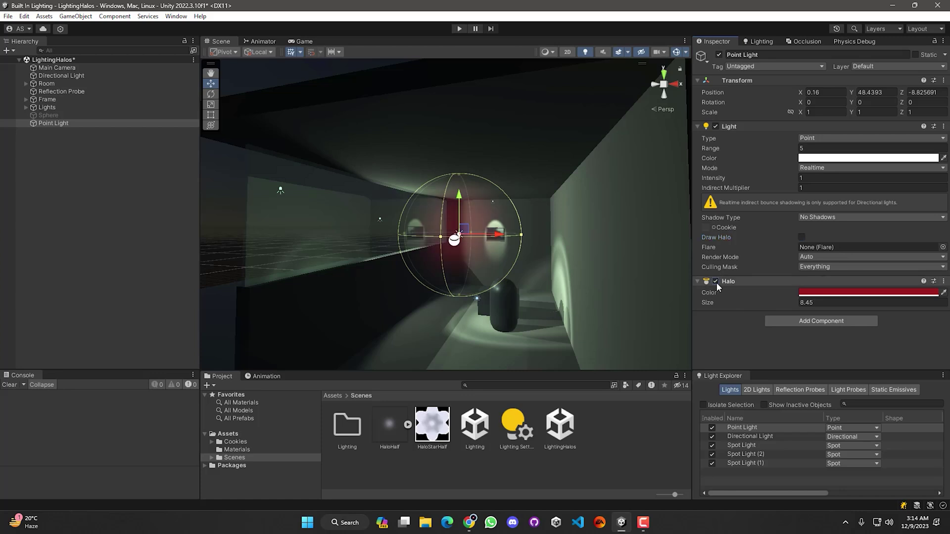
pyautogui.click(838, 291)
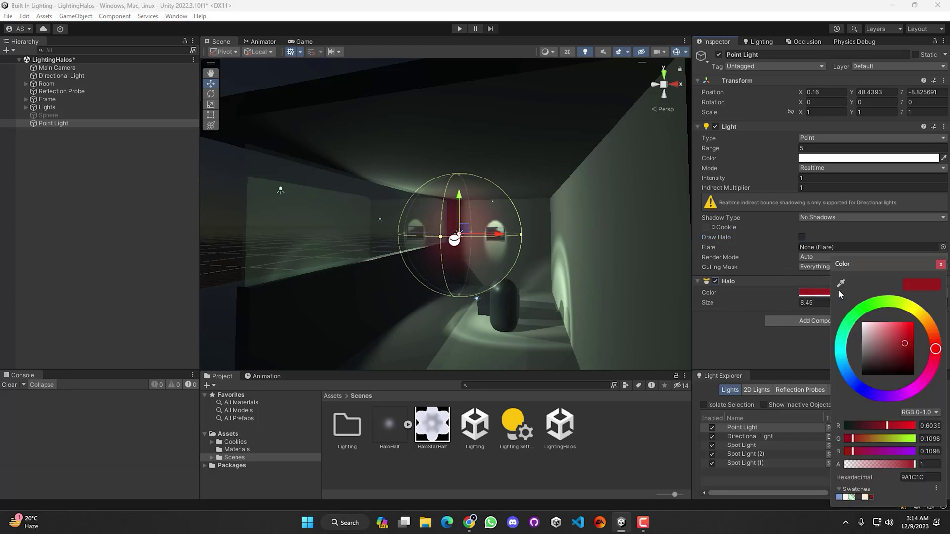
pyautogui.moveTo(842, 371); pyautogui.dragTo(855, 383)
pyautogui.moveTo(906, 344); pyautogui.dragTo(901, 346)
pyautogui.click(868, 305)
pyautogui.click(940, 264)
pyautogui.moveTo(435, 292); pyautogui.dragTo(417, 266, button='right')
pyautogui.click(342, 281)
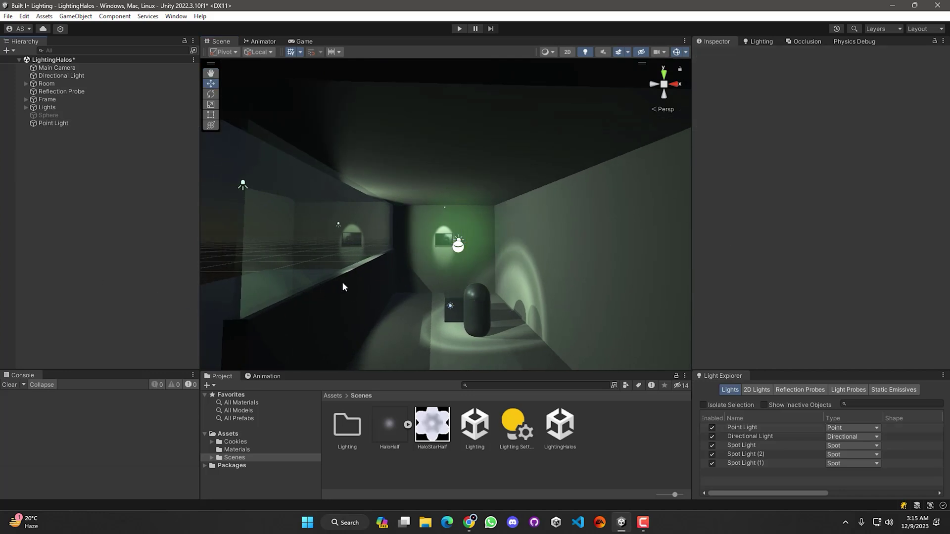
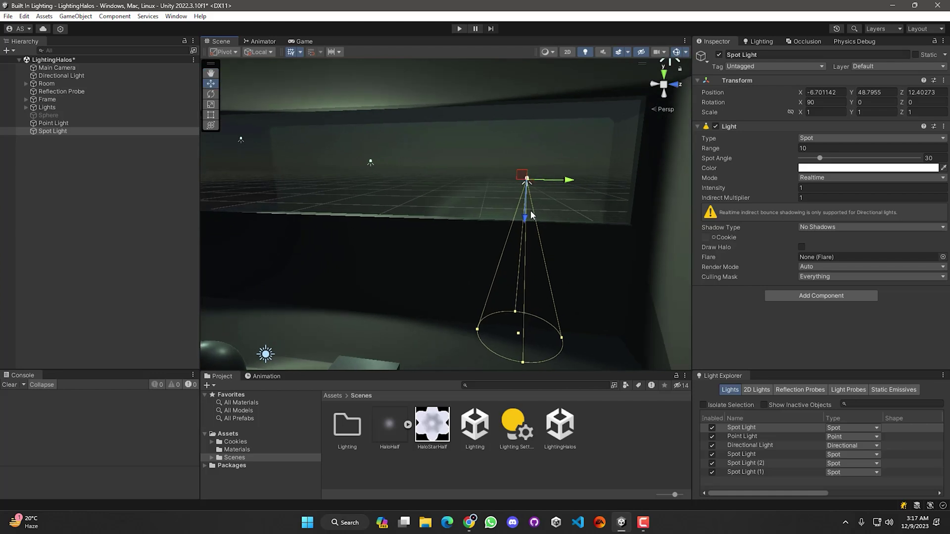
# Move the new spot light in front of the room's far wall, to about X -5.36 and Z 11.74
pyautogui.moveTo(567, 182); pyautogui.dragTo(555, 184)
pyautogui.moveTo(490, 246); pyautogui.dragTo(640, 233, button='right')
pyautogui.moveTo(561, 176)
pyautogui.mouseDown()
pyautogui.moveTo(549, 176)
pyautogui.moveTo(595, 175)
pyautogui.moveTo(577, 176)
pyautogui.mouseUp()
pyautogui.moveTo(576, 176); pyautogui.dragTo(558, 282, button='right')
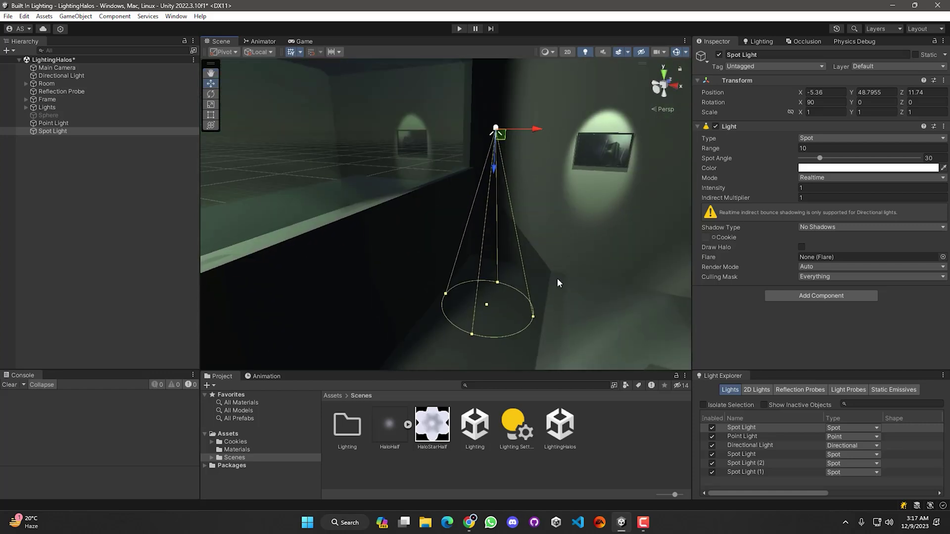
# Set the spot light's range to 15 and its shadow type to Soft Shadows
pyautogui.write('15')
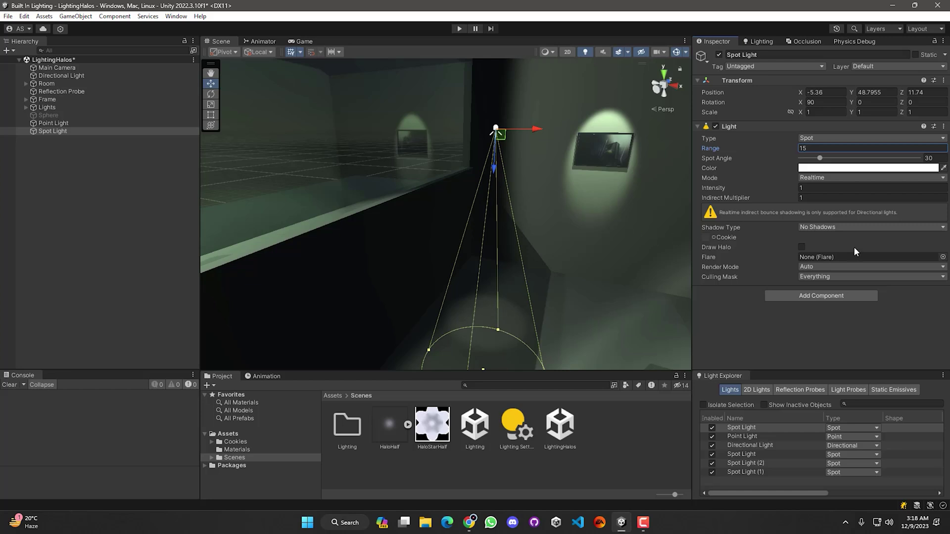
pyautogui.click(830, 227)
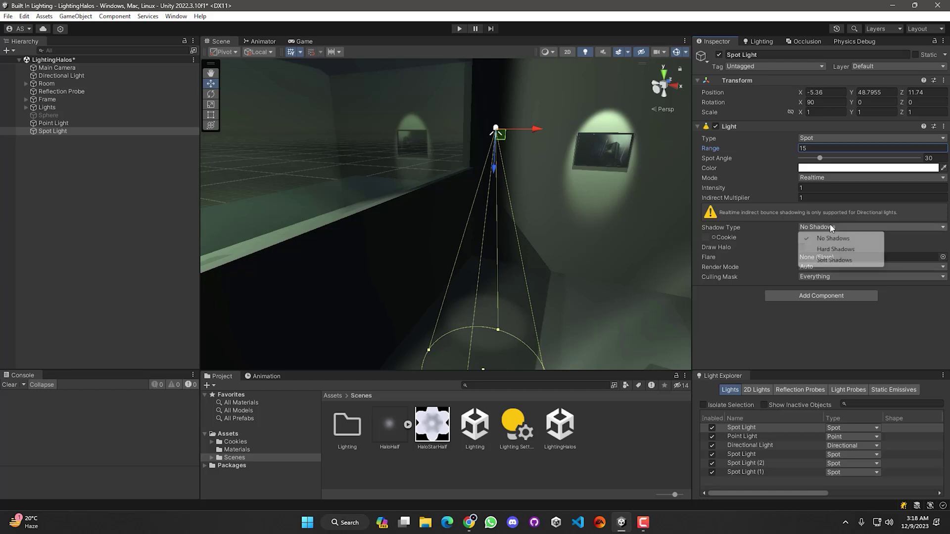
pyautogui.click(833, 265)
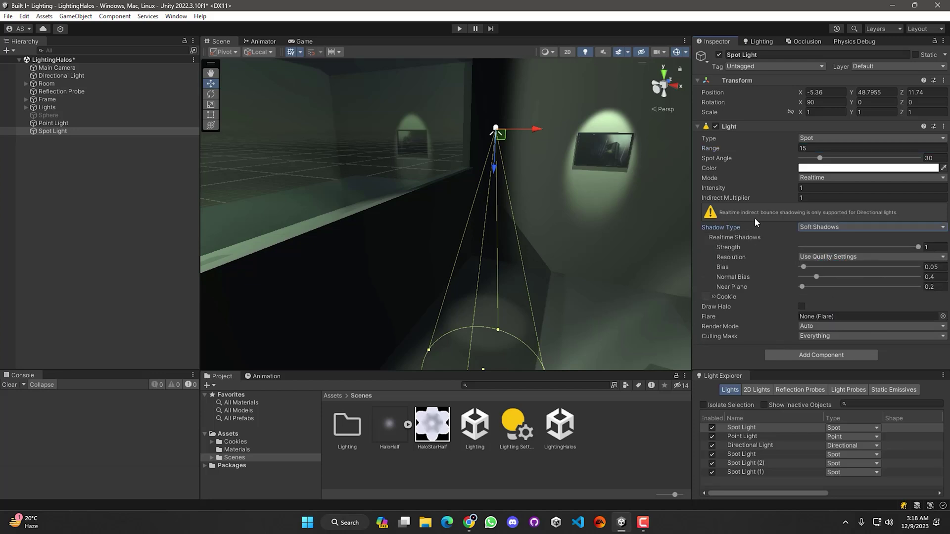
# Set the spot light's intensity to 2 and its spot angle to 40
pyautogui.click(813, 188)
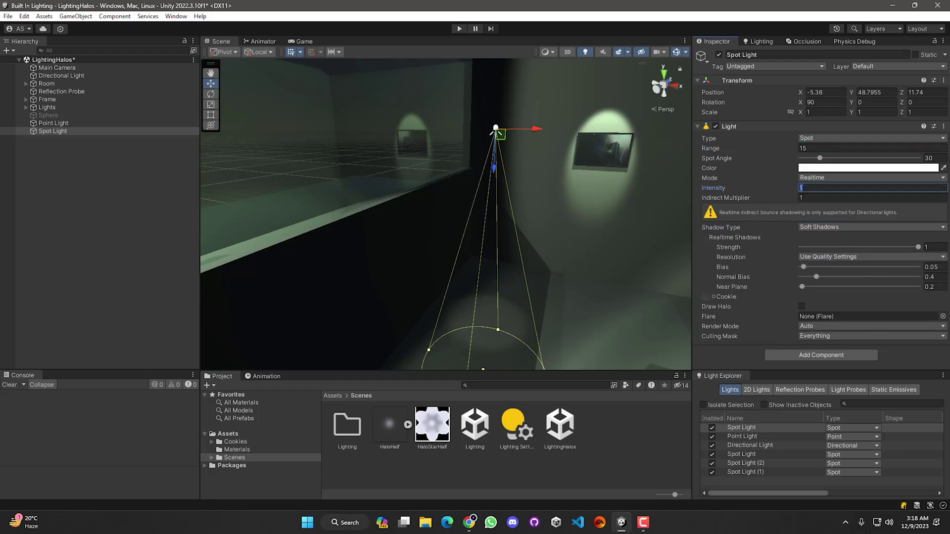
pyautogui.write('2')
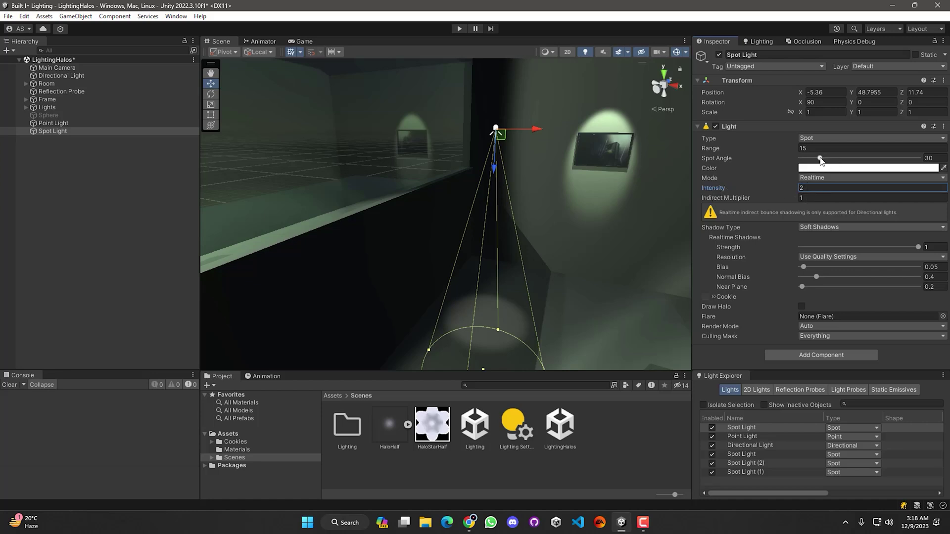
pyautogui.click(820, 159)
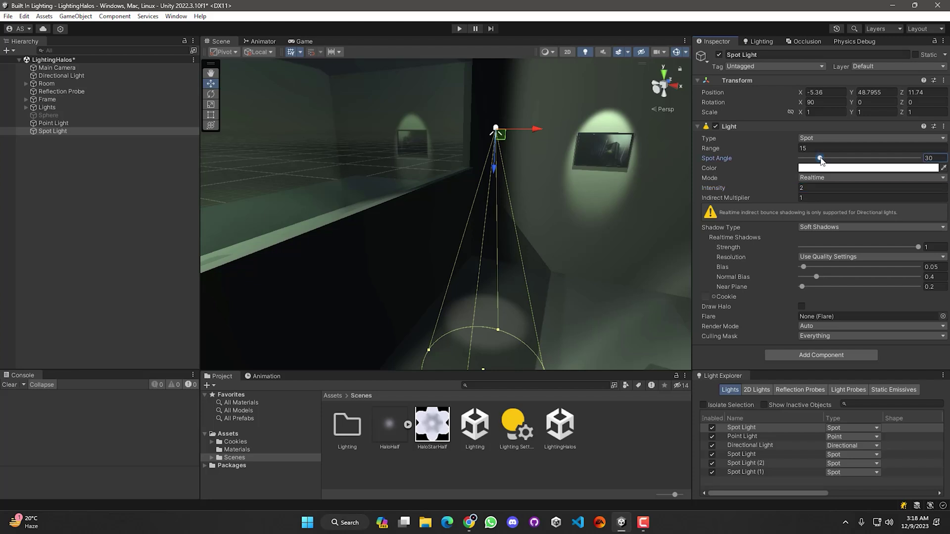
pyautogui.moveTo(821, 161); pyautogui.dragTo(823, 161)
pyautogui.write('40')
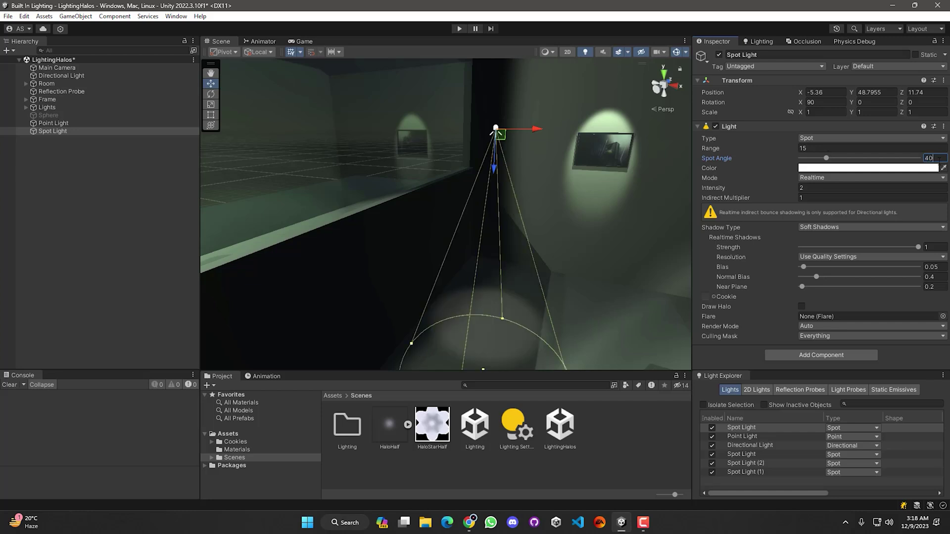
pyautogui.click(154, 212)
# Enable Draw Halo on the new spot light and view its halo inside the room
pyautogui.moveTo(400, 246); pyautogui.dragTo(677, 192, button='right')
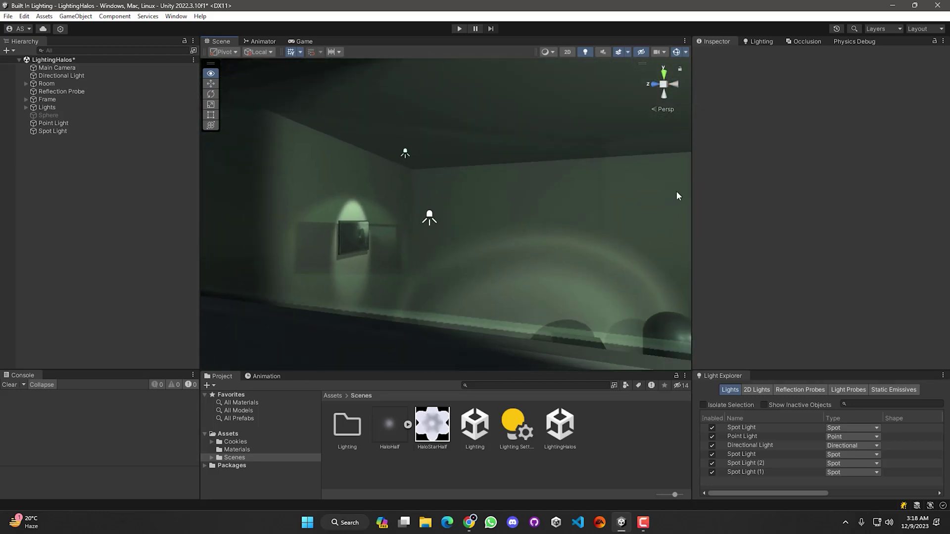
pyautogui.click(53, 131)
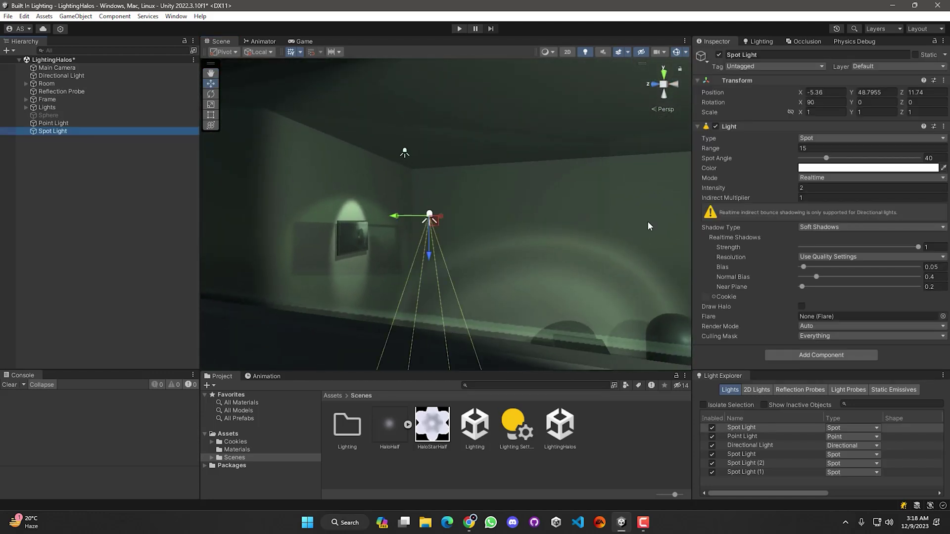
pyautogui.click(802, 307)
pyautogui.moveTo(518, 251)
pyautogui.mouseDown(button='right')
pyautogui.moveTo(427, 235)
pyautogui.moveTo(558, 269)
pyautogui.moveTo(470, 261)
pyautogui.moveTo(556, 272)
pyautogui.moveTo(562, 220)
pyautogui.moveTo(663, 273)
pyautogui.moveTo(630, 271)
pyautogui.moveTo(638, 257)
pyautogui.mouseUp(button='right')
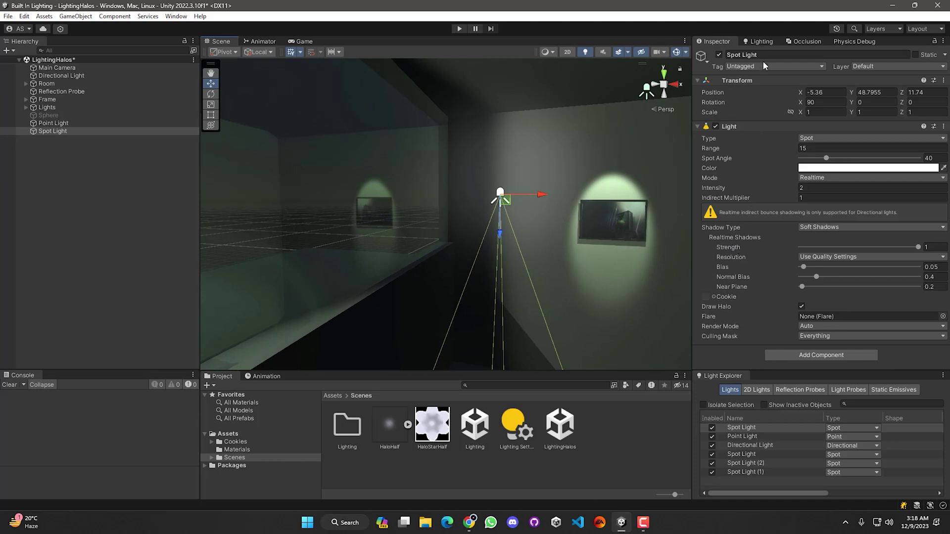
# Try the halo with Halo Texture set to None in the environment lighting settings, and restore HaloHalf
pyautogui.click(761, 42)
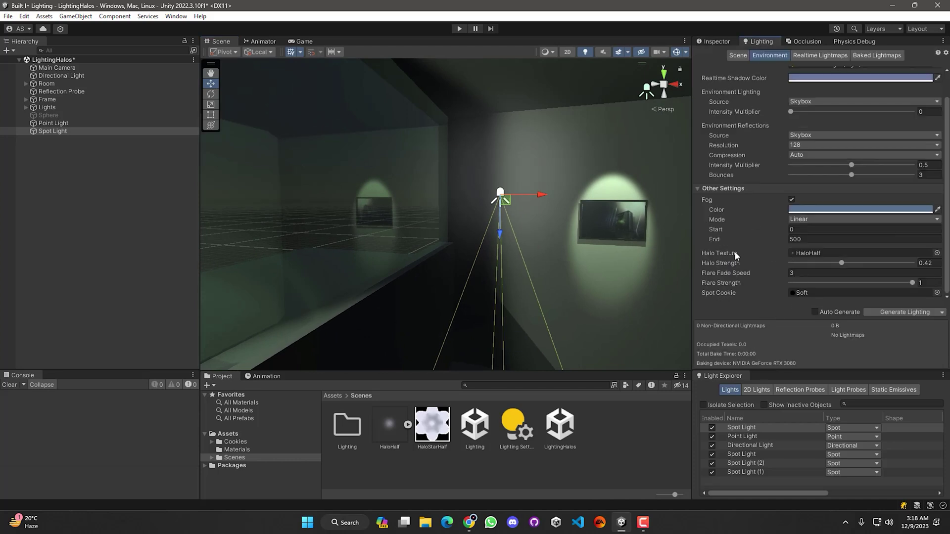
pyautogui.click(937, 253)
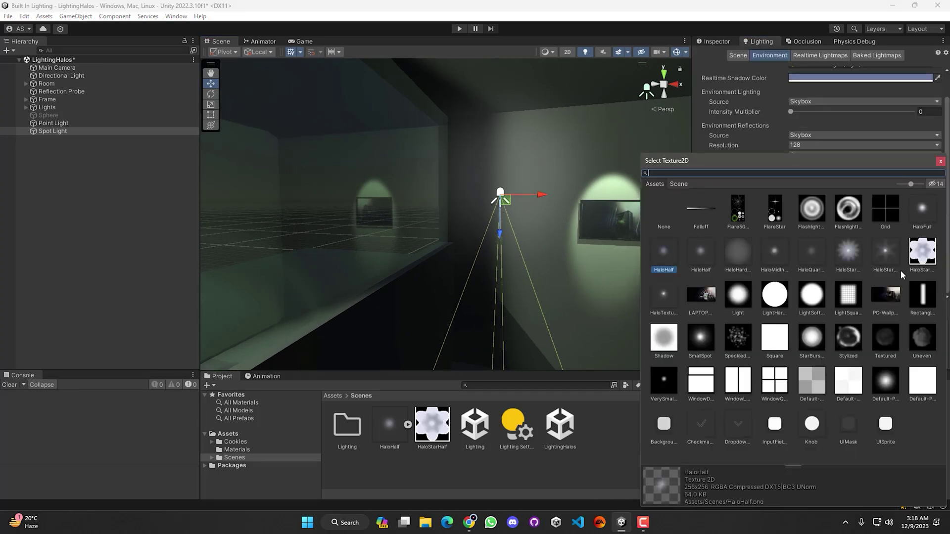
pyautogui.doubleClick(667, 212)
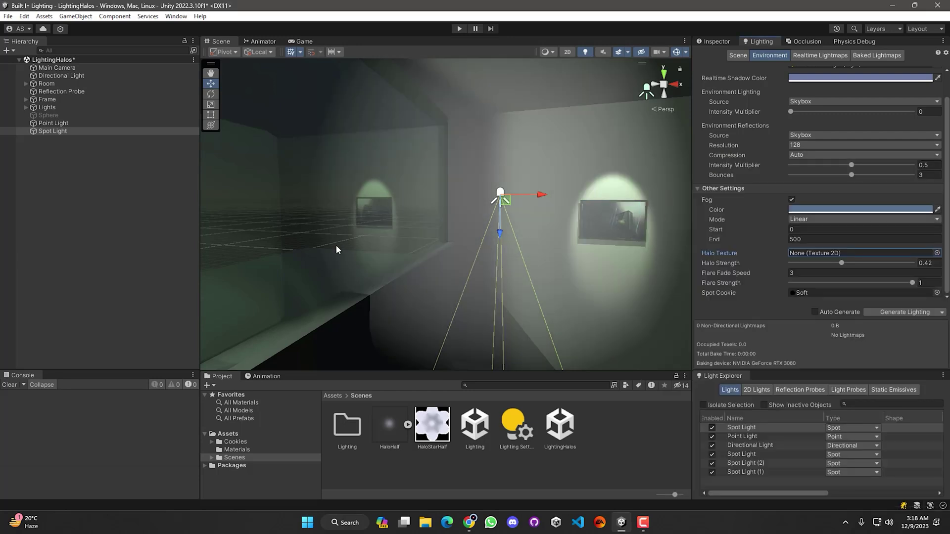
pyautogui.moveTo(397, 284); pyautogui.dragTo(413, 283, button='right')
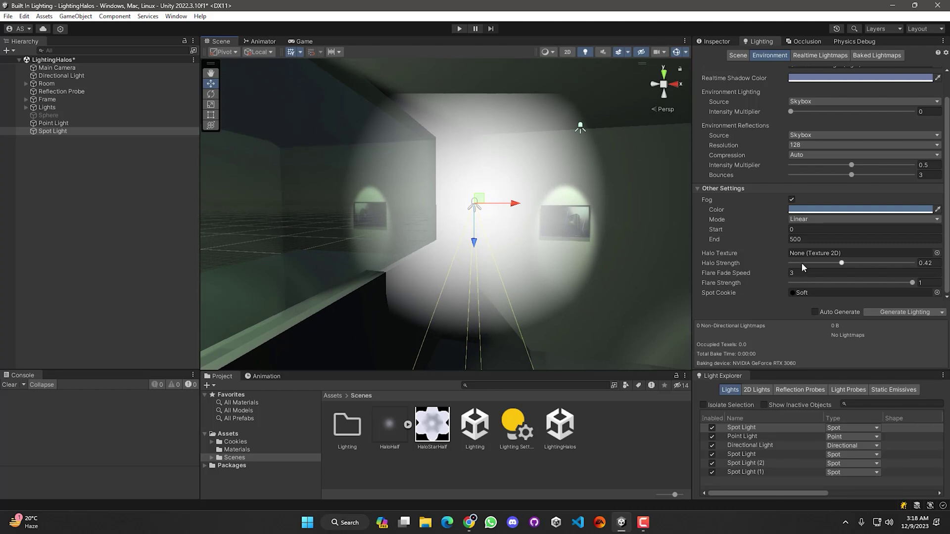
pyautogui.moveTo(742, 255); pyautogui.dragTo(811, 253)
pyautogui.moveTo(332, 246); pyautogui.dragTo(361, 241, button='right')
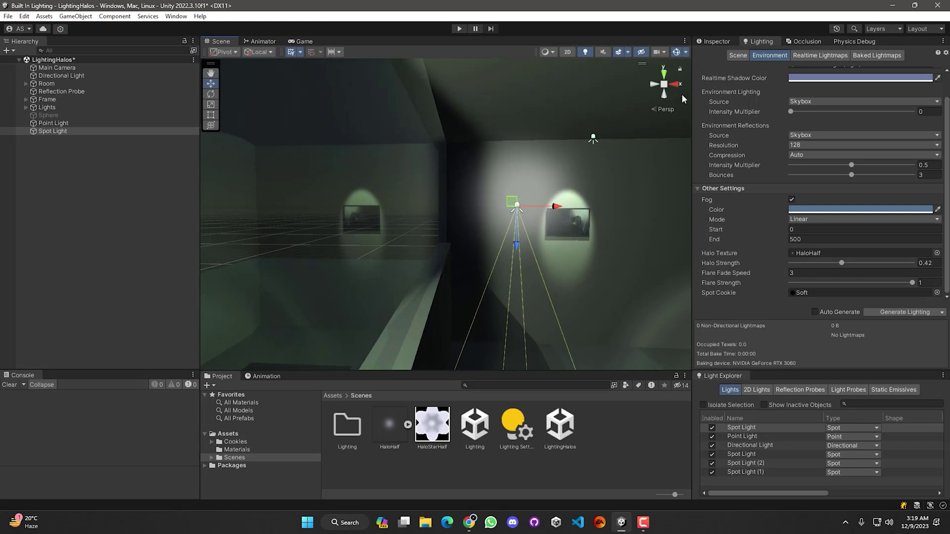
# Disable Draw Halo on the spot light and add a Halo component to it
pyautogui.click(718, 41)
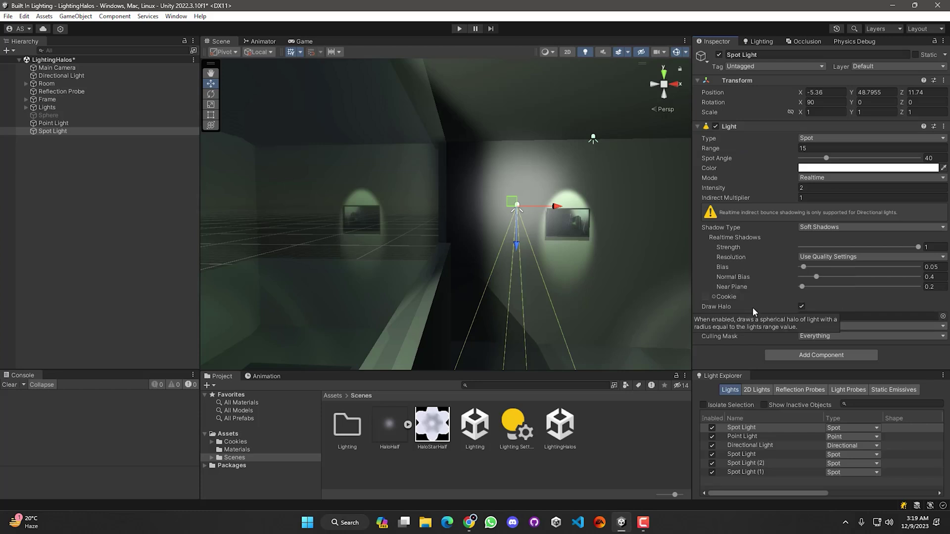
pyautogui.click(801, 307)
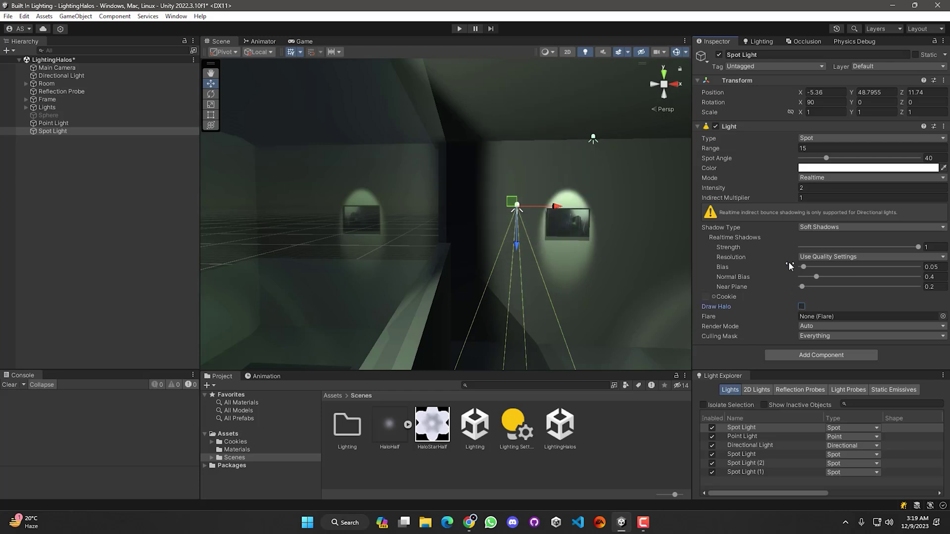
pyautogui.click(737, 127)
pyautogui.click(795, 144)
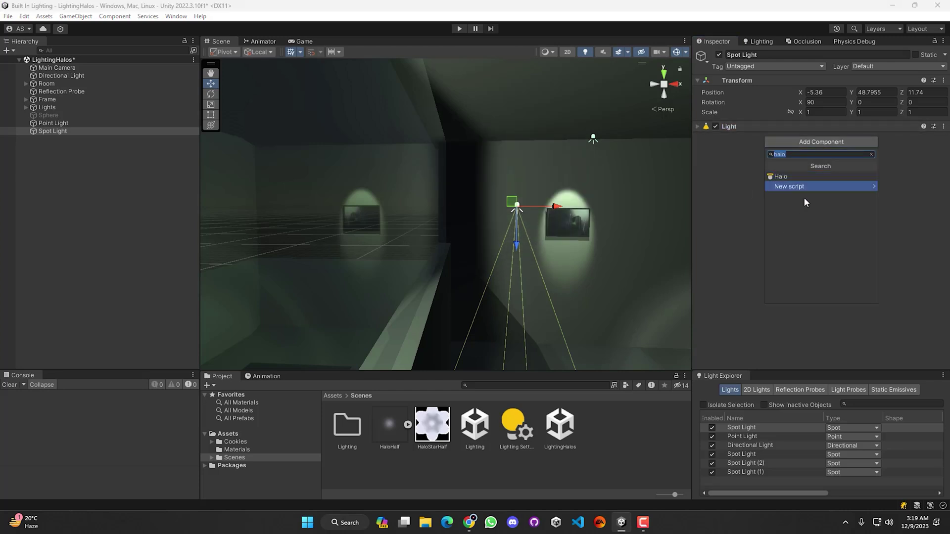
pyautogui.click(787, 177)
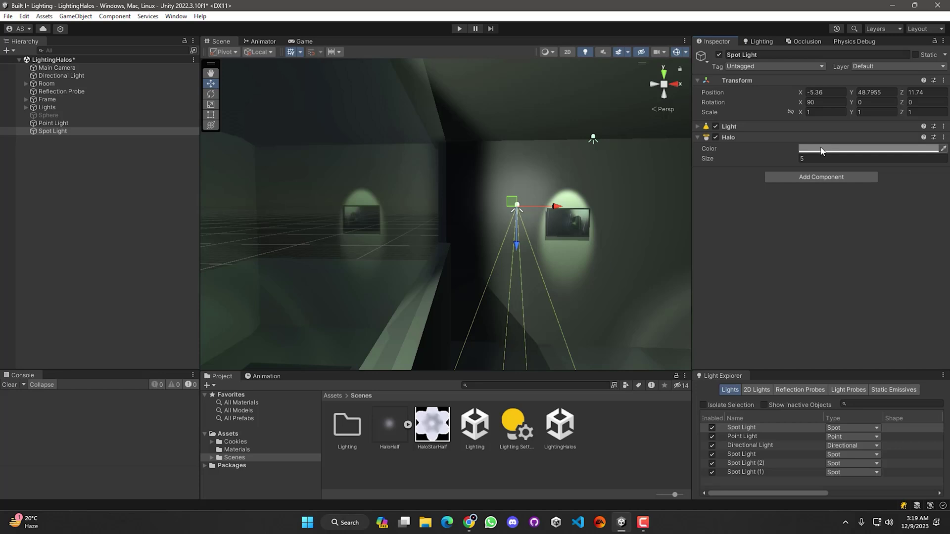
# Change the spot light's Halo component color to dark red and view both halos from outside the room
pyautogui.click(866, 148)
pyautogui.moveTo(889, 217)
pyautogui.mouseDown()
pyautogui.moveTo(907, 214)
pyautogui.moveTo(899, 221)
pyautogui.mouseUp()
pyautogui.click(930, 140)
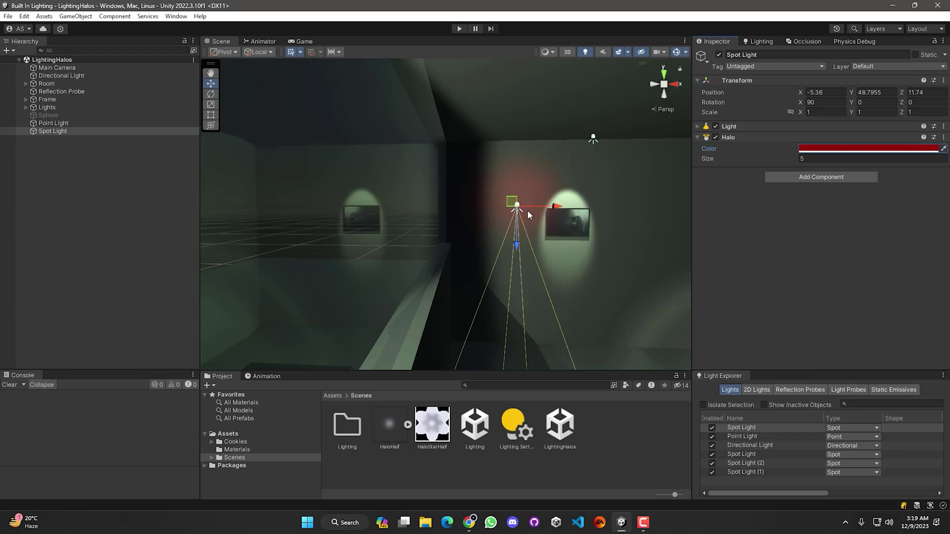
pyautogui.click(77, 185)
pyautogui.keyDown('alt'); pyautogui.moveTo(565, 225); pyautogui.dragTo(791, 289); pyautogui.keyUp('alt')
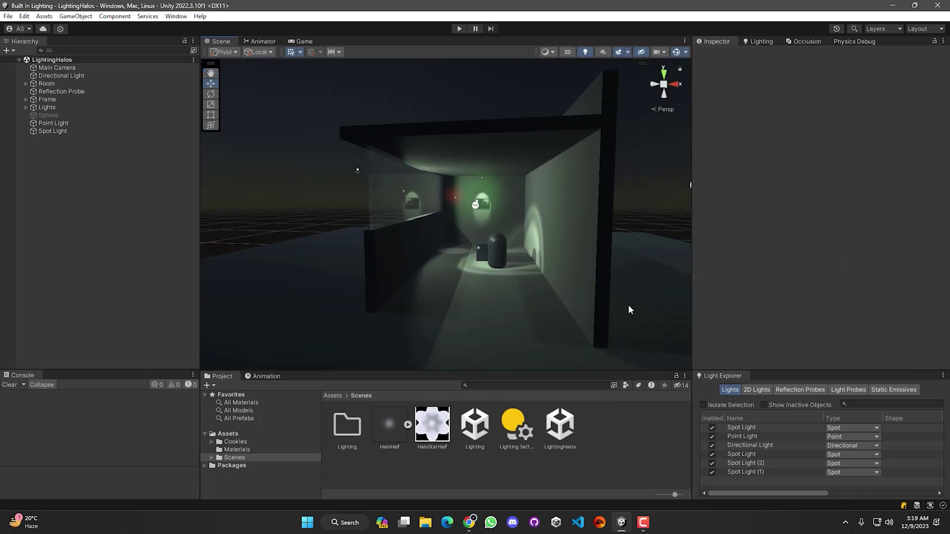